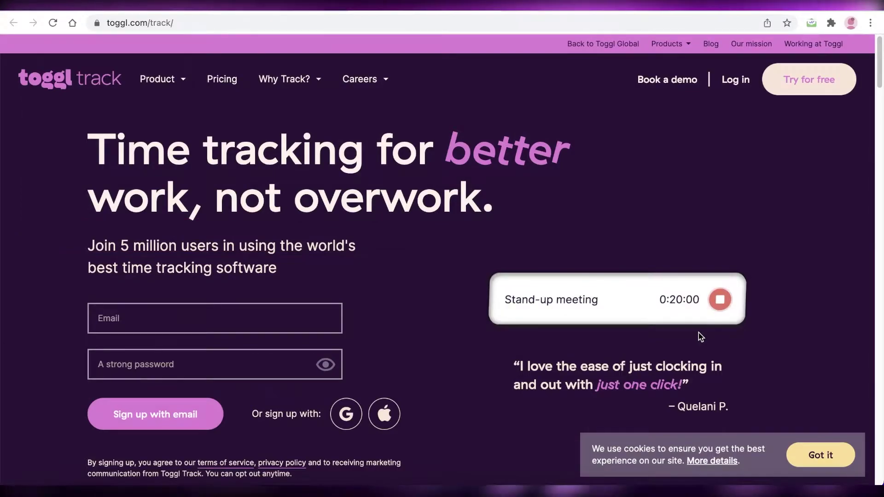
# Step: Scroll through the toggl.com/track homepage to review the product features
pyautogui.scroll(-1, 691, 260)
pyautogui.scroll(-4, 689, 256)
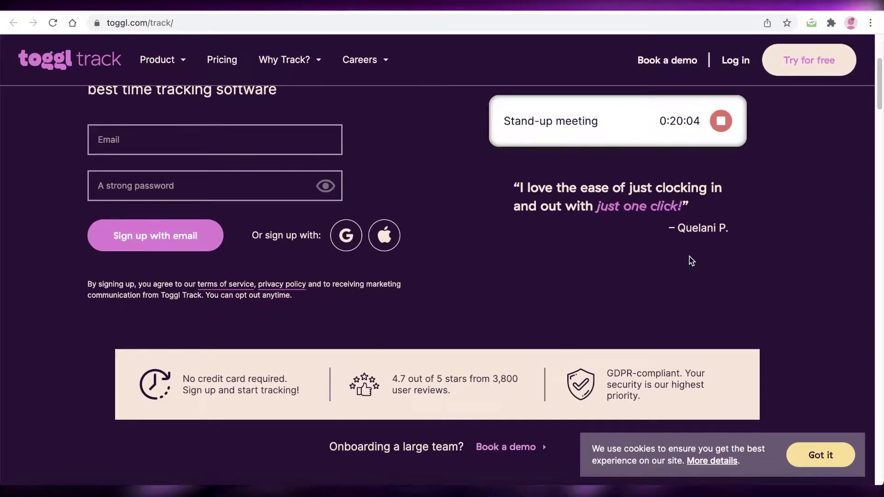
pyautogui.scroll(-10, 689, 256)
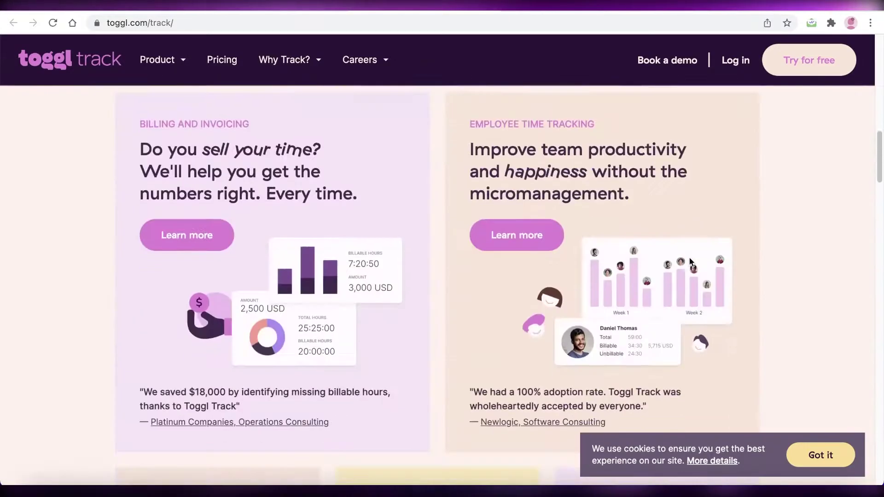
pyautogui.scroll(10, 690, 258)
pyautogui.scroll(-1, 689, 257)
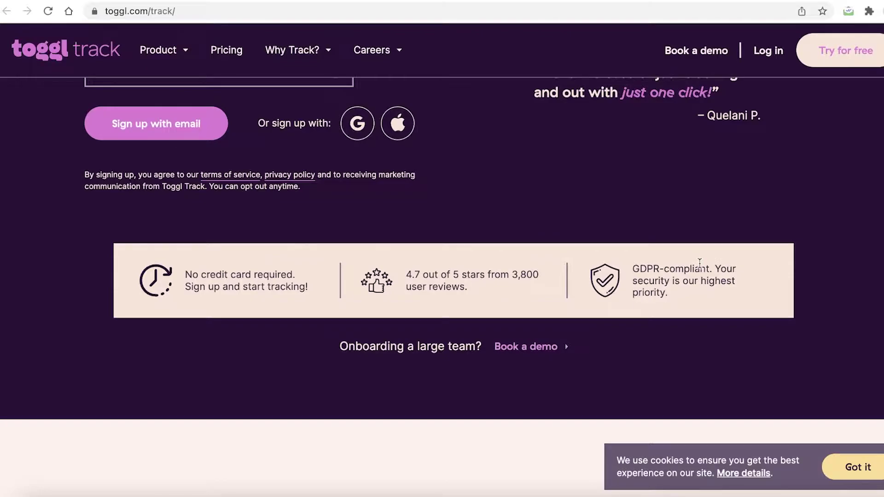
pyautogui.scroll(6, 700, 264)
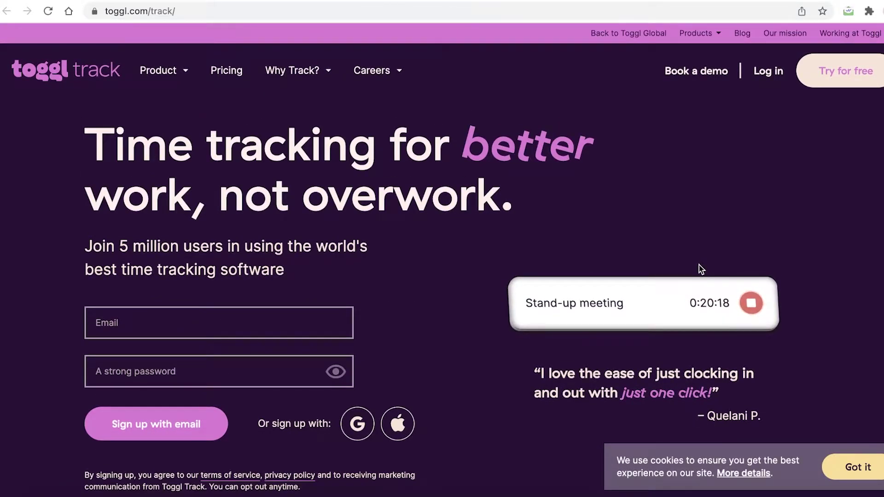
# Step: Open the 'Try for free' signup page and sign up with a Google account
pyautogui.click(856, 76)
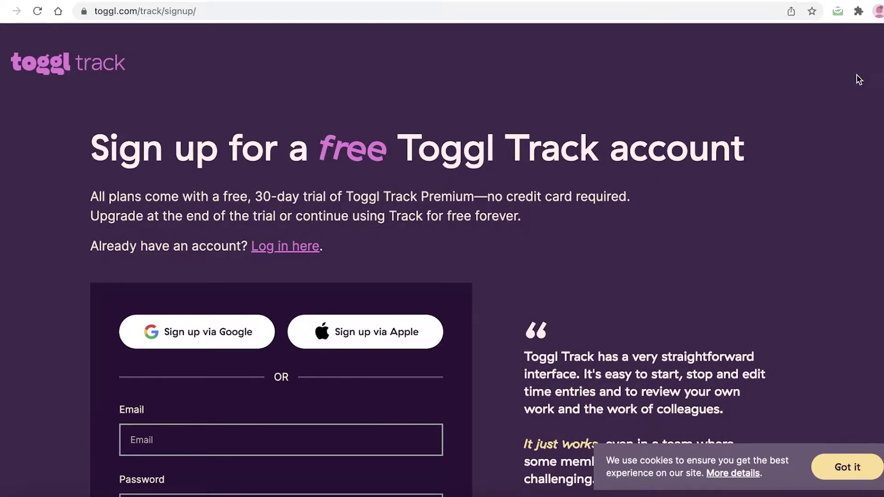
pyautogui.scroll(-2, 857, 79)
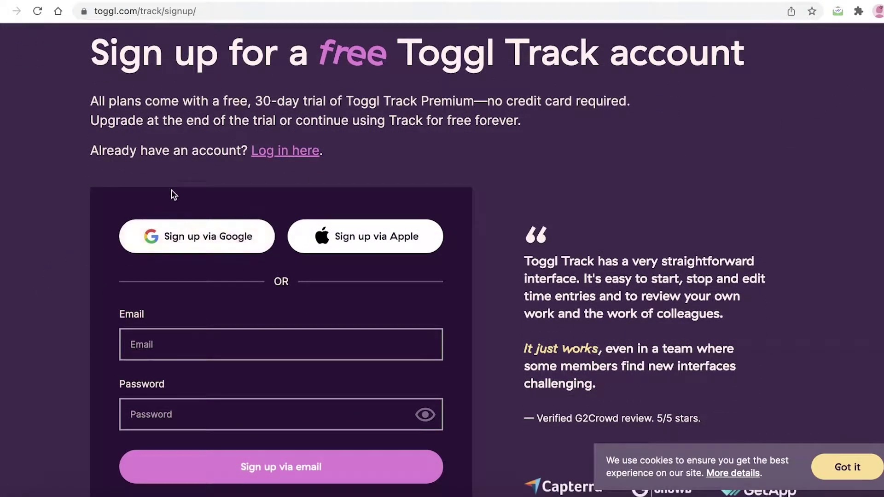
pyautogui.scroll(-1, 350, 235)
pyautogui.scroll(-3, 352, 240)
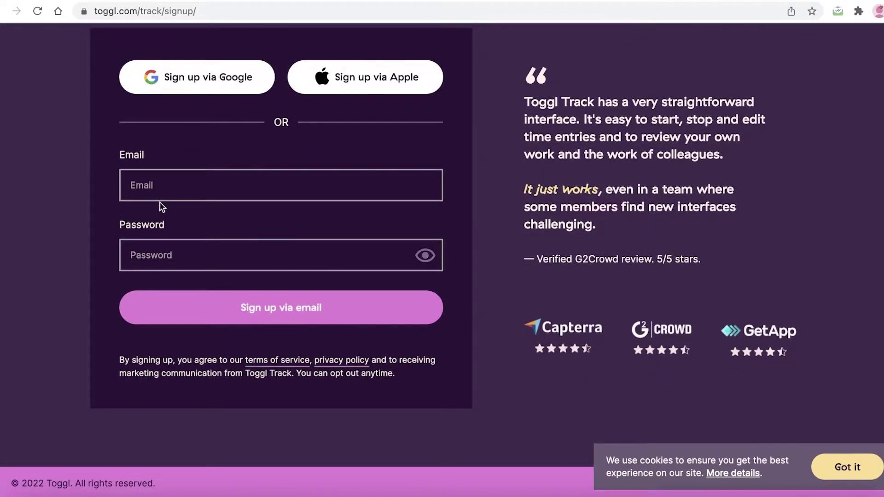
pyautogui.scroll(5, 294, 245)
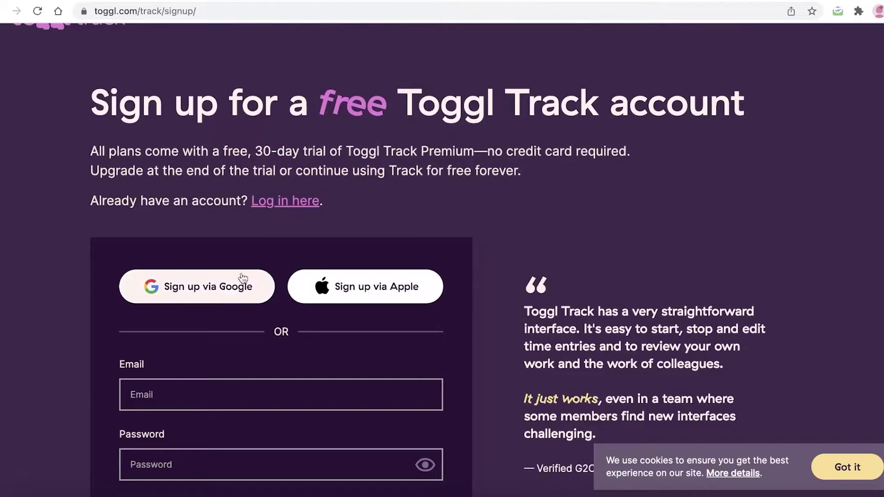
pyautogui.click(220, 298)
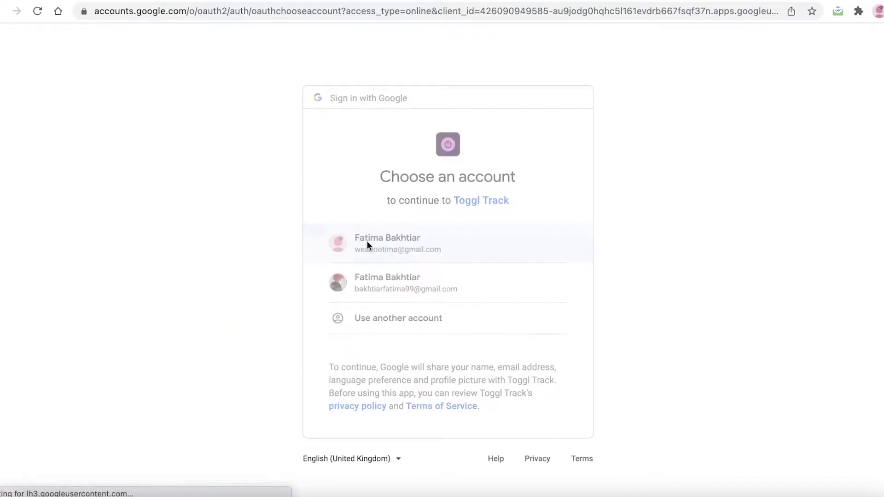
pyautogui.click(366, 241)
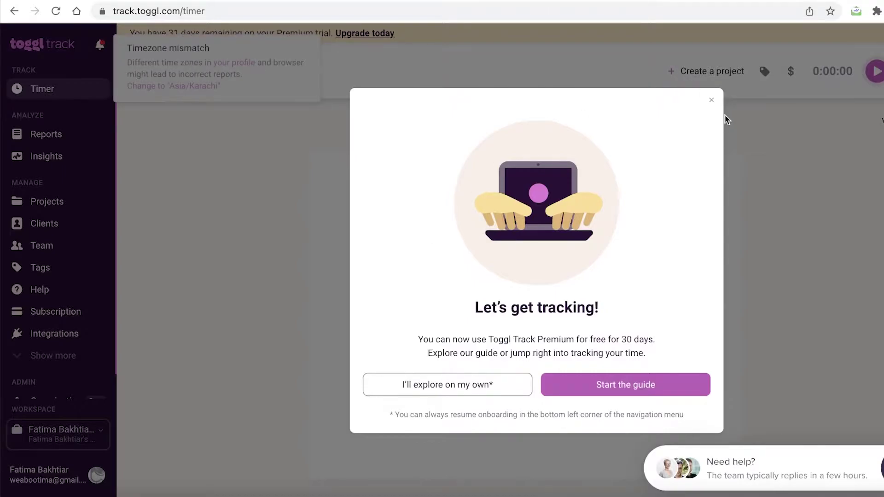
# Step: Close the 'Let's get tracking!' welcome, then visit Reports, Insights and the empty Projects page
pyautogui.click(712, 101)
pyautogui.scroll(-3, 84, 150)
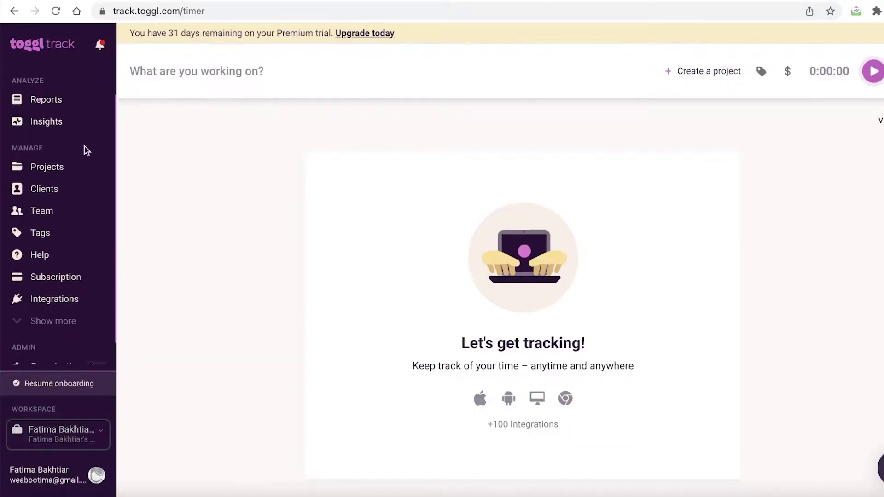
pyautogui.scroll(3, 30, 249)
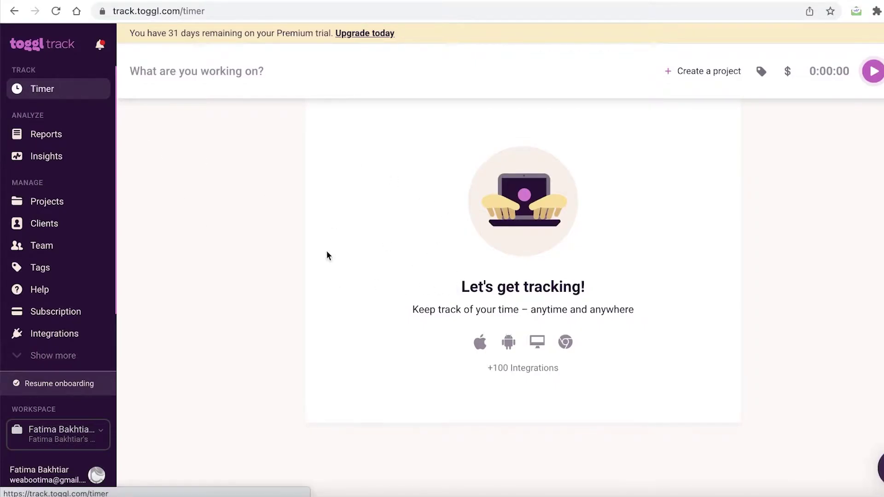
pyautogui.click(48, 138)
pyautogui.click(55, 162)
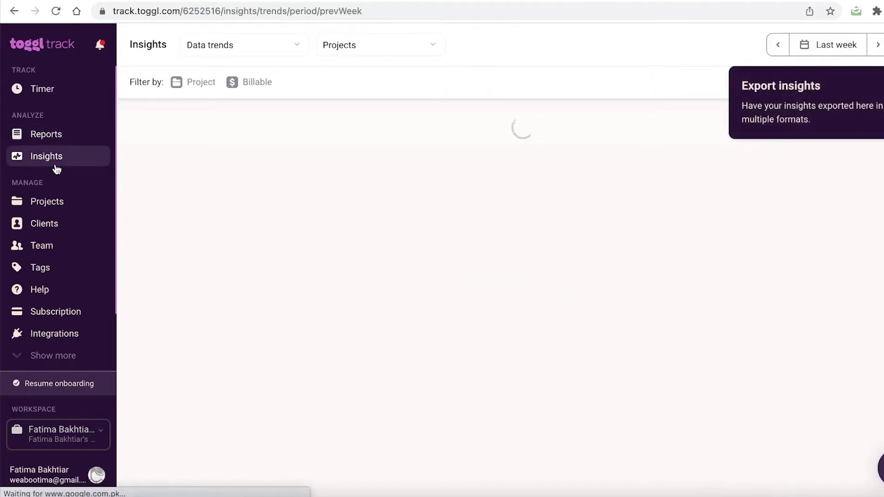
pyautogui.click(32, 199)
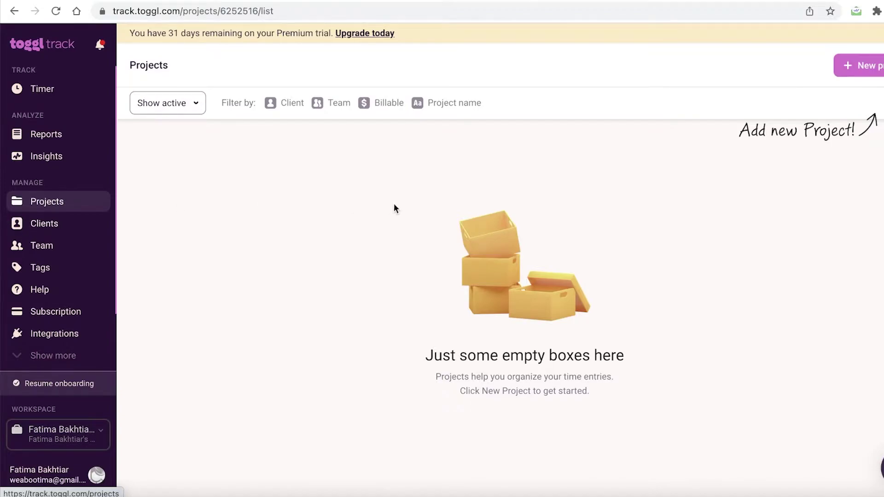
# Step: Visit Clients, then browse Integrations' native integrations, plugins, browser extensions and API options
pyautogui.click(43, 227)
pyautogui.scroll(-2, 43, 312)
pyautogui.click(44, 271)
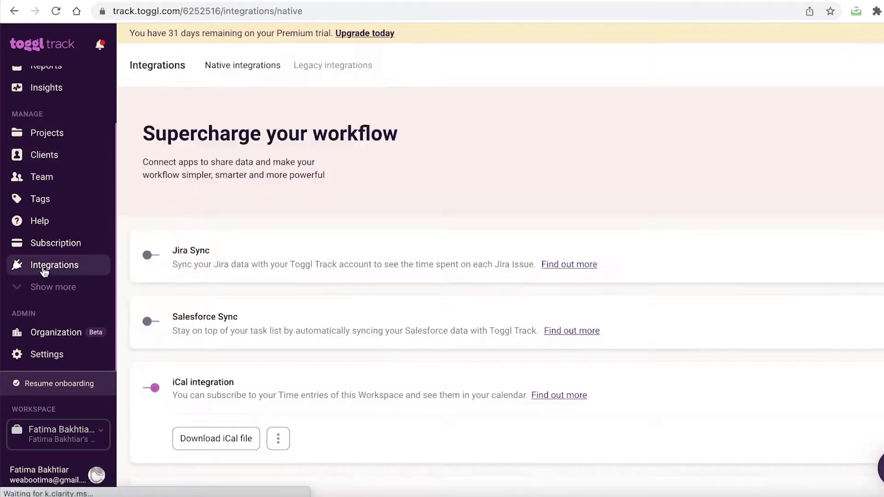
pyautogui.scroll(-3, 147, 267)
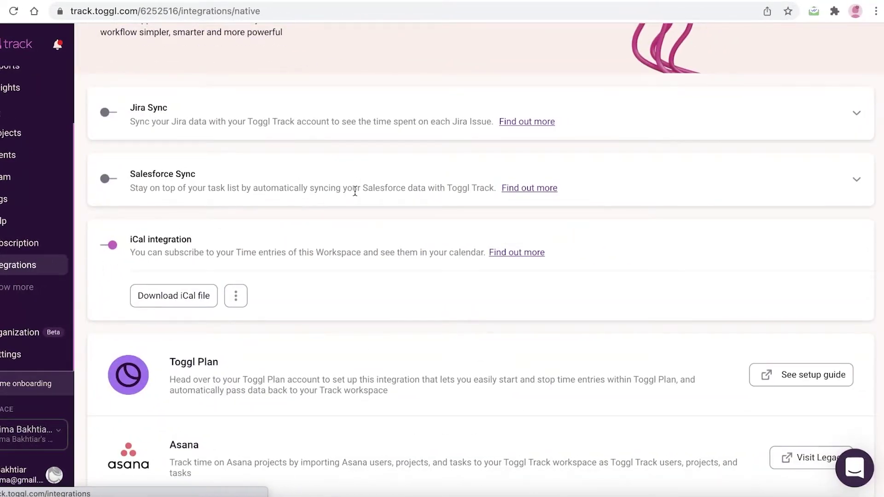
pyautogui.scroll(-10, 355, 191)
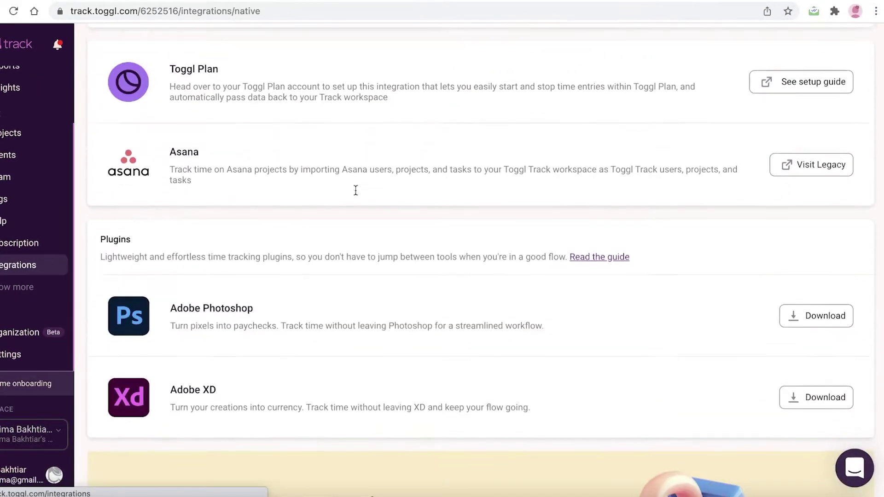
pyautogui.scroll(4, 350, 198)
pyautogui.scroll(-3, 346, 203)
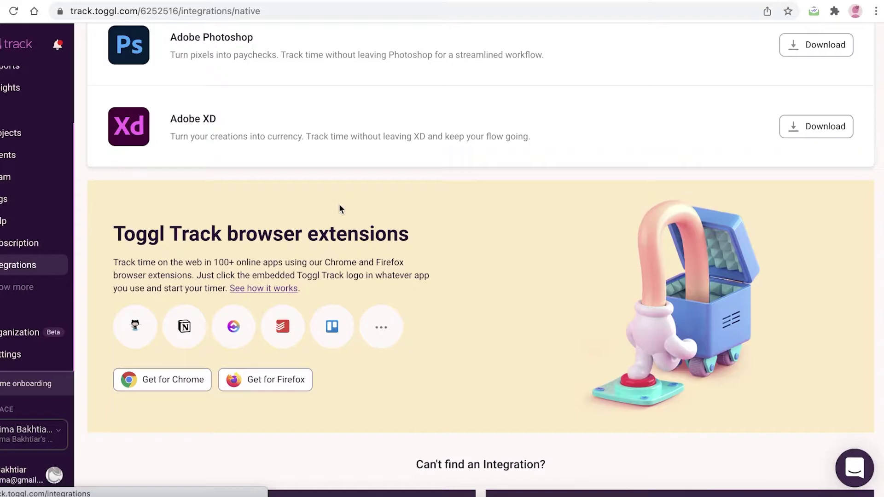
pyautogui.scroll(15, 339, 206)
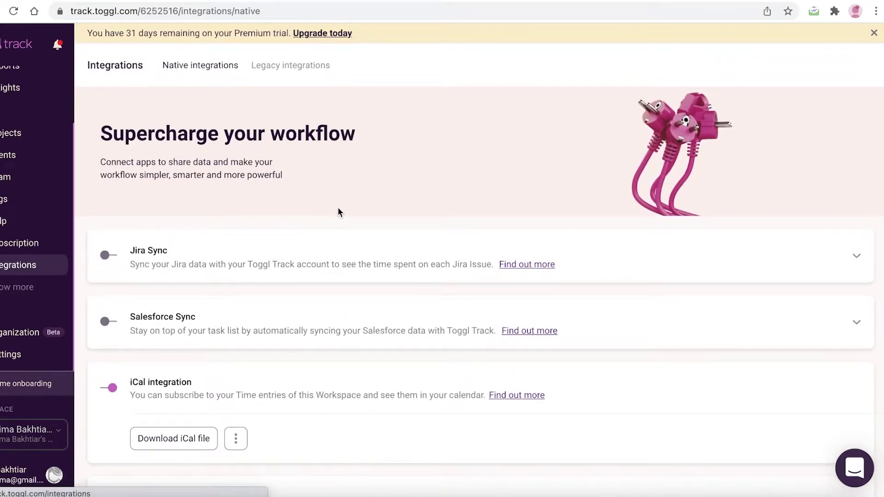
pyautogui.scroll(-13, 341, 207)
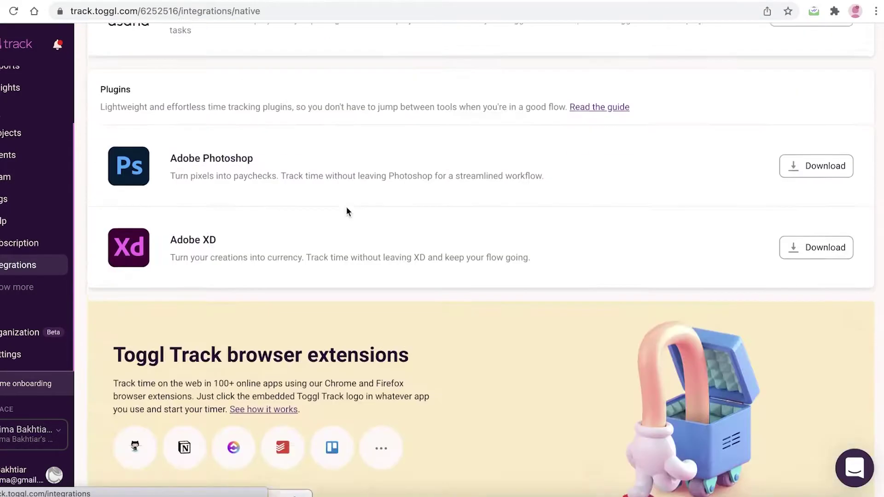
pyautogui.scroll(-5, 362, 217)
pyautogui.scroll(12, 364, 221)
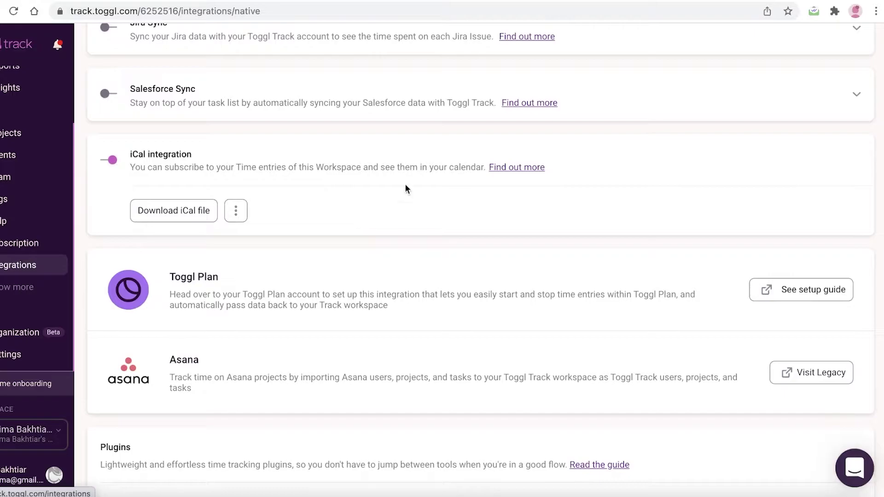
pyautogui.scroll(-10, 709, 99)
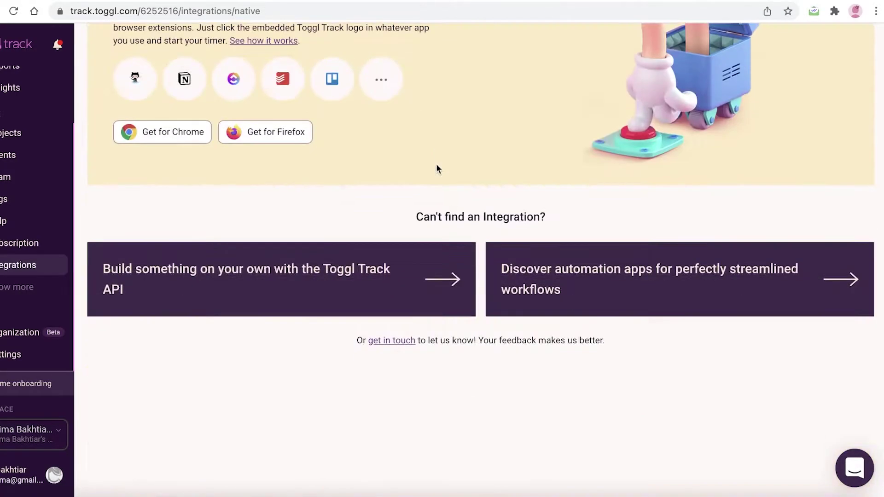
pyautogui.scroll(3, 19, 202)
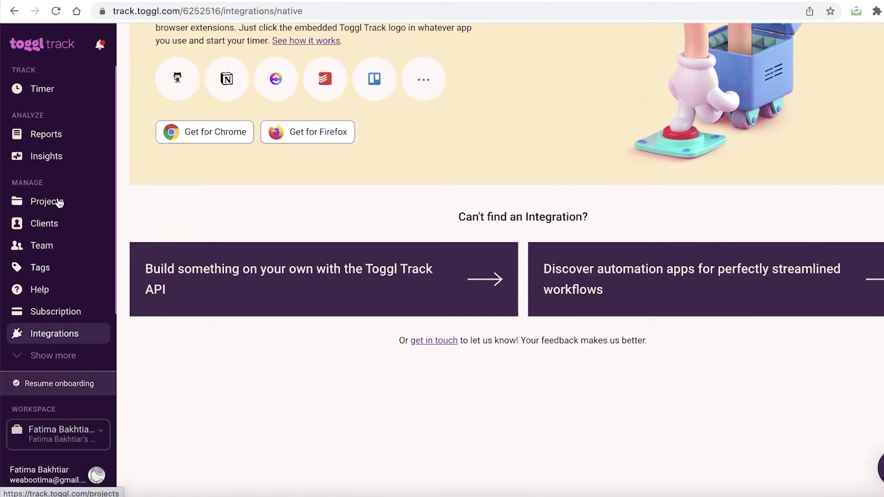
# Step: Start a new project from the Projects list and name it 'Email Marketing'
pyautogui.click(16, 202)
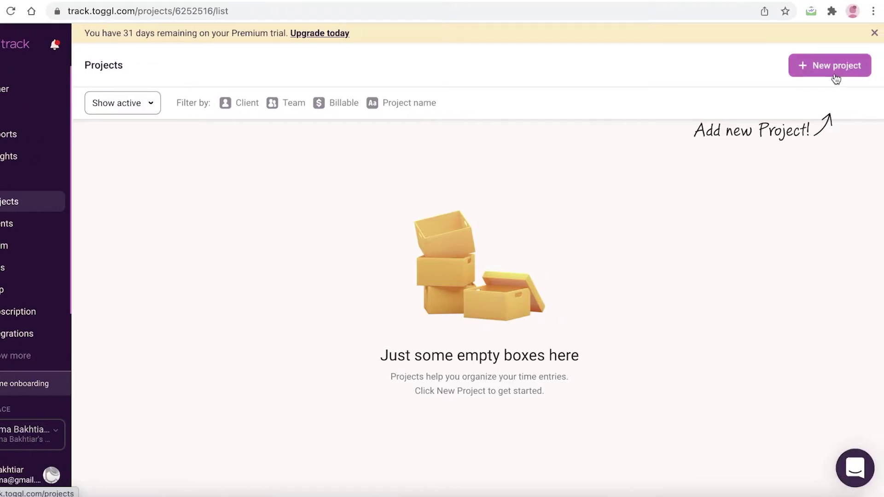
pyautogui.click(834, 73)
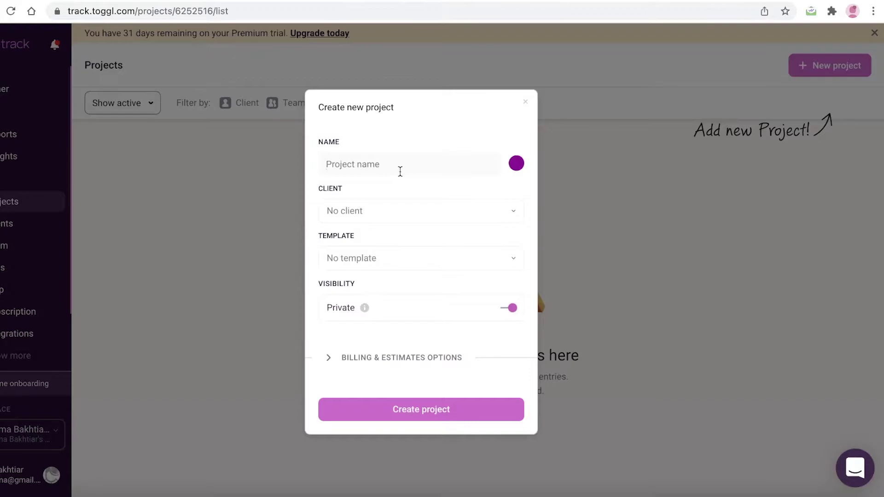
pyautogui.write('Sho')
pyautogui.press('BackSpace')
pyautogui.press('BackSpace')
pyautogui.press('BackSpace')
pyautogui.press('BackSpace')
pyautogui.write('Mark')
pyautogui.press('BackSpace')
pyautogui.press('BackSpace')
pyautogui.press('BackSpace')
pyautogui.press('BackSpace')
pyautogui.write('Email Marketing')
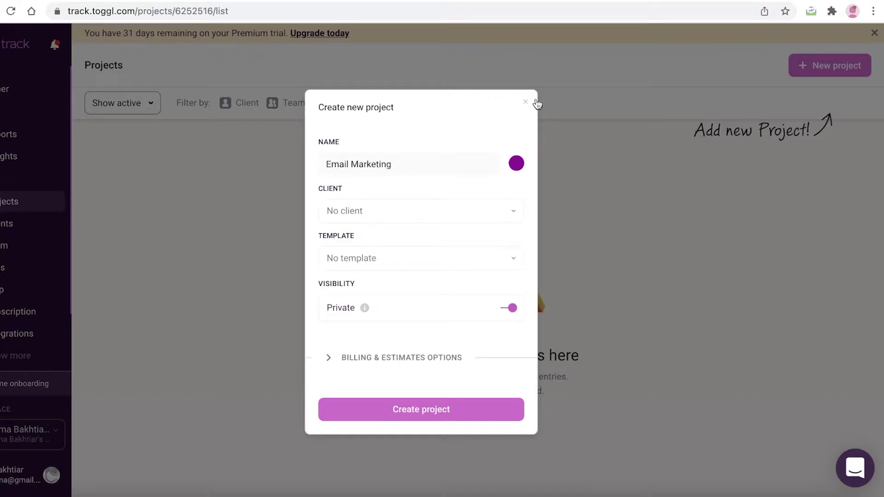
# Step: Assign a newly added client to the project and leave the template unselected
pyautogui.click(475, 218)
pyautogui.click(391, 308)
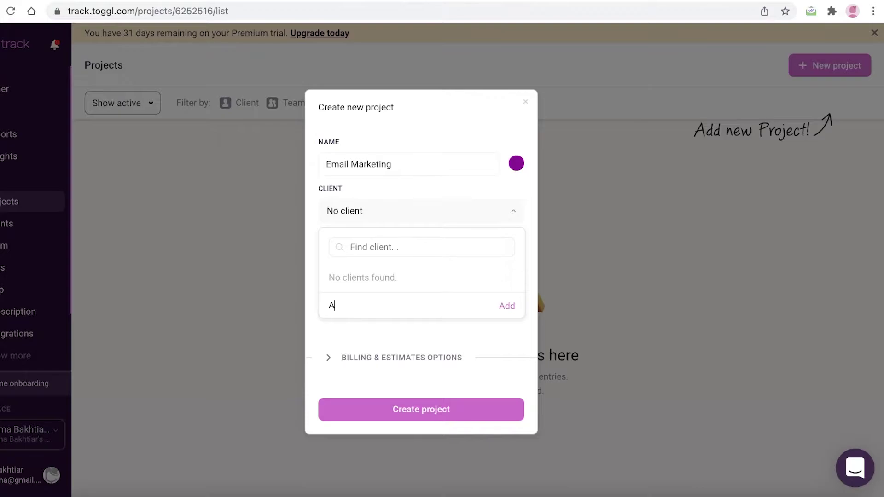
pyautogui.write('Aly')
pyautogui.press('Return')
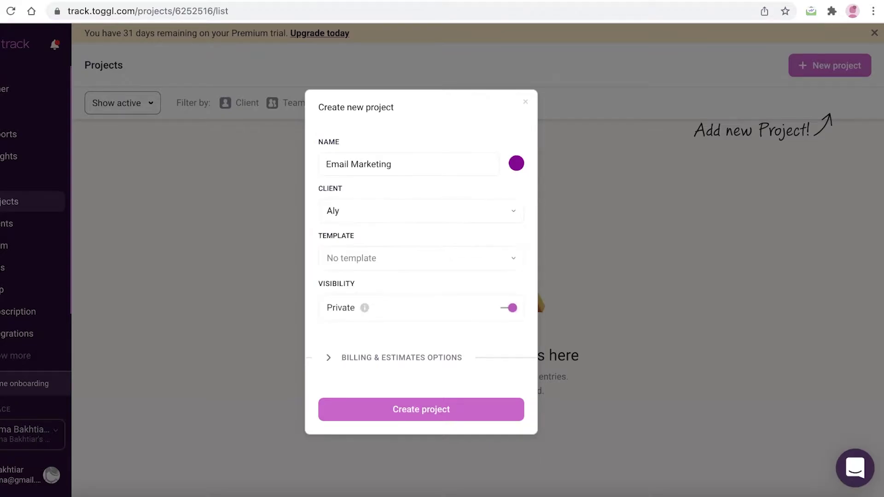
pyautogui.click(380, 257)
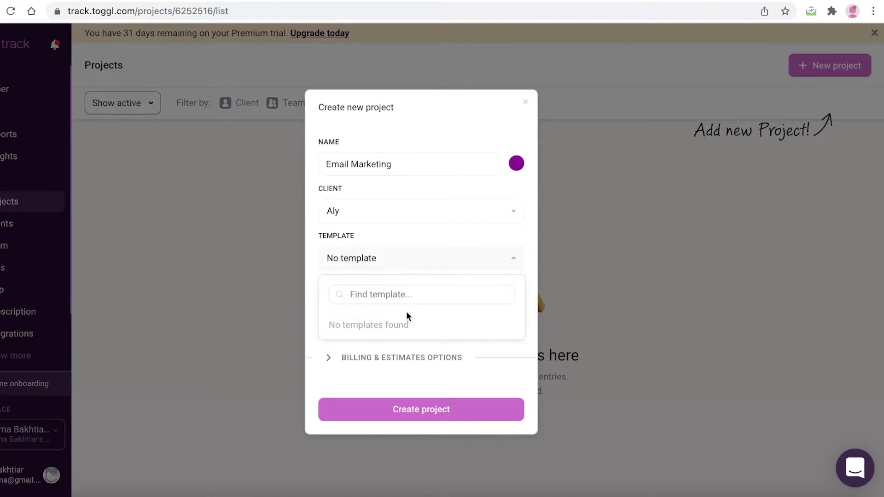
pyautogui.click(388, 272)
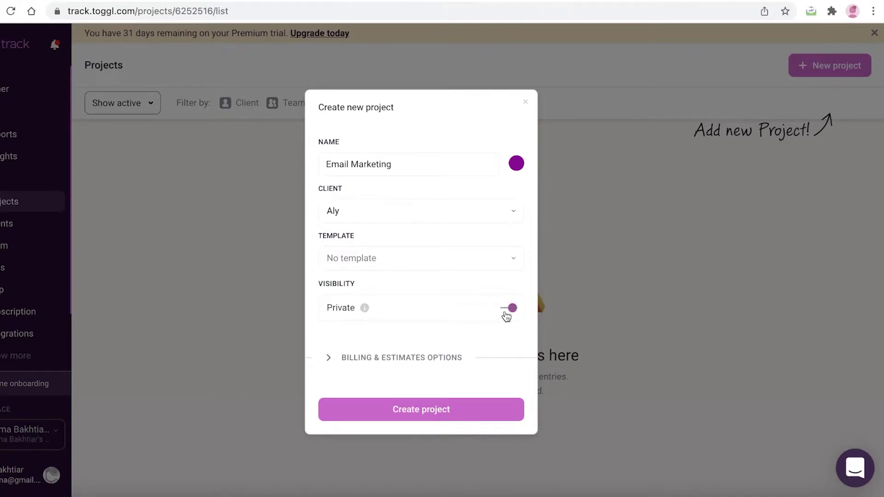
pyautogui.moveTo(364, 309)
# Step: Make the project billable at a 60 USD rate with a 1-hour estimate
pyautogui.click(404, 362)
pyautogui.scroll(-1, 437, 300)
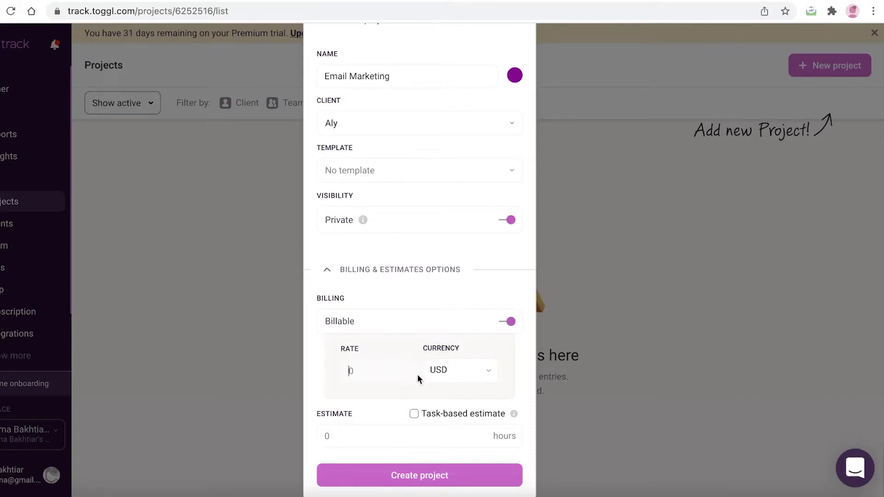
pyautogui.click(344, 435)
pyautogui.write('1')
pyautogui.write('60')
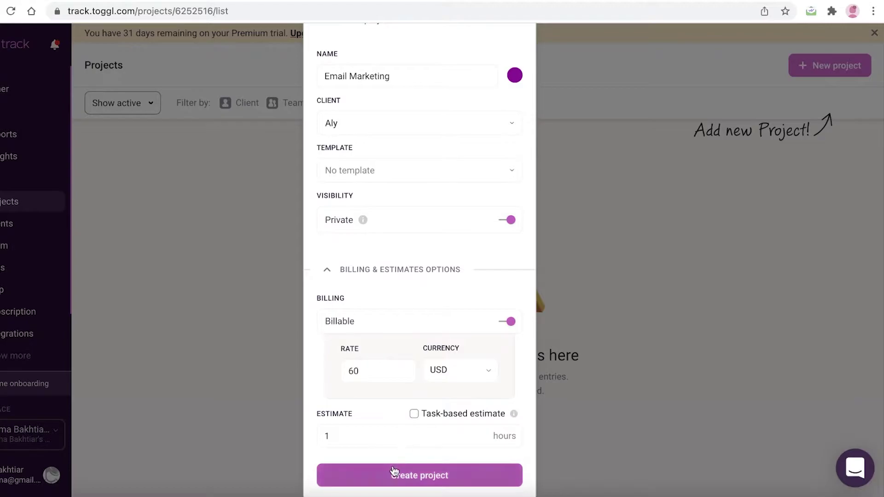
# Step: Create the Email Marketing project, view its dashboard, and return to the Projects list
pyautogui.click(394, 472)
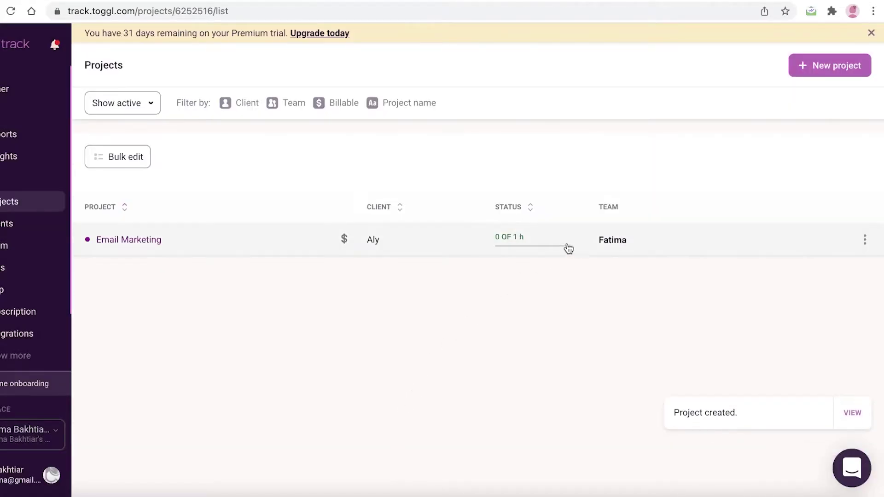
pyautogui.click(472, 238)
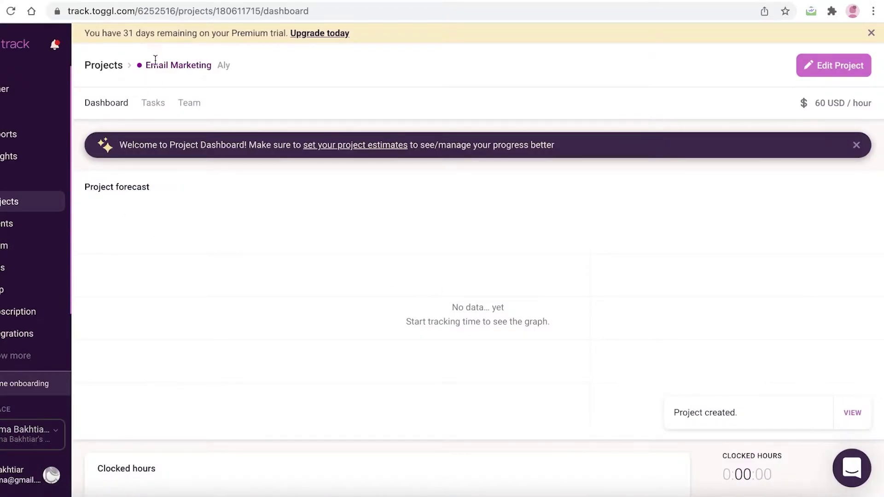
pyautogui.click(857, 146)
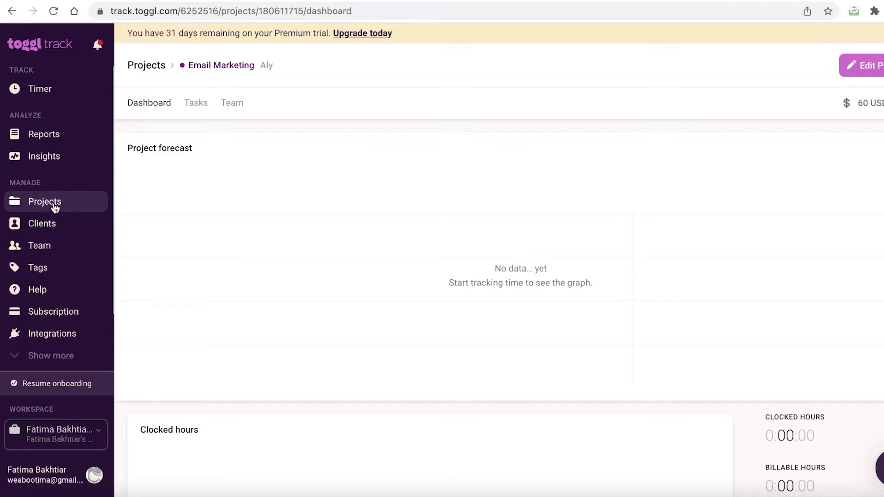
pyautogui.click(52, 203)
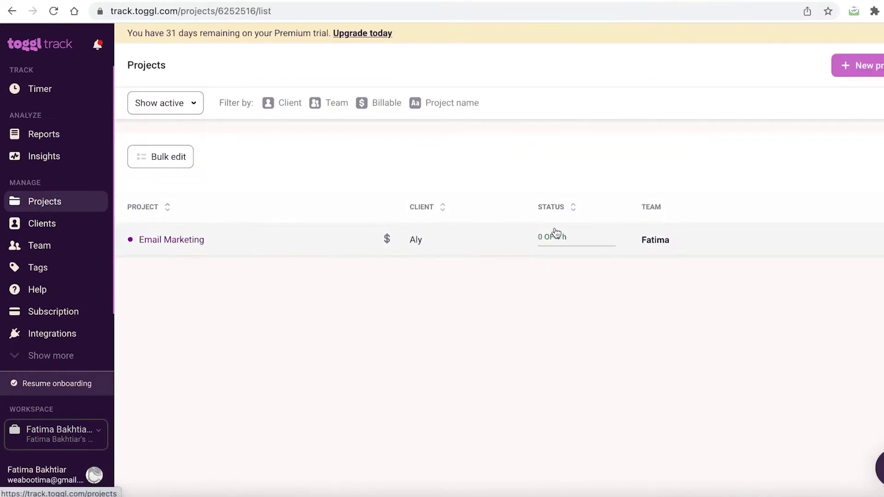
# Step: Edit Email Marketing's billable rate from 60 to 20 USD, keeping the fixed hours estimate, and save
pyautogui.click(865, 241)
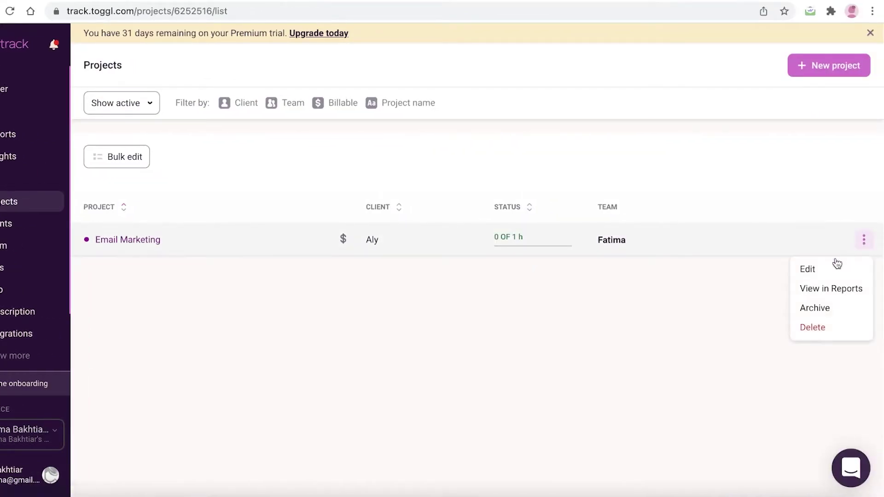
pyautogui.click(809, 270)
pyautogui.click(408, 340)
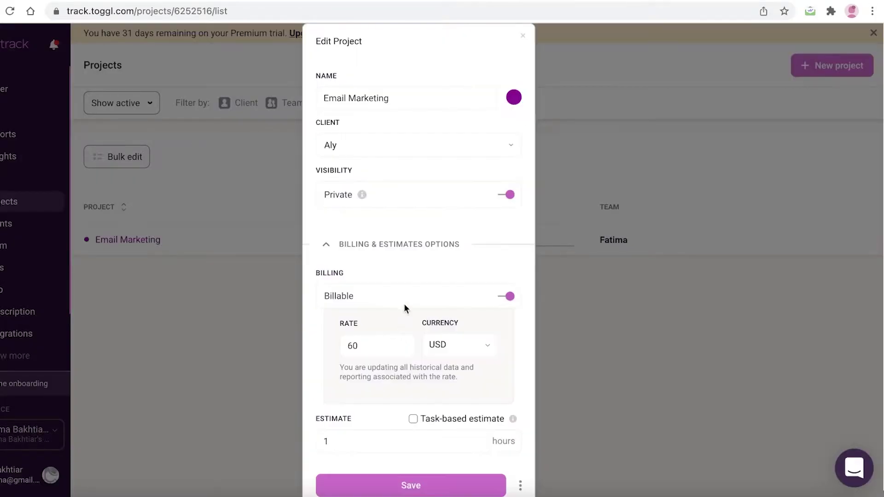
pyautogui.click(391, 330)
pyautogui.click(449, 414)
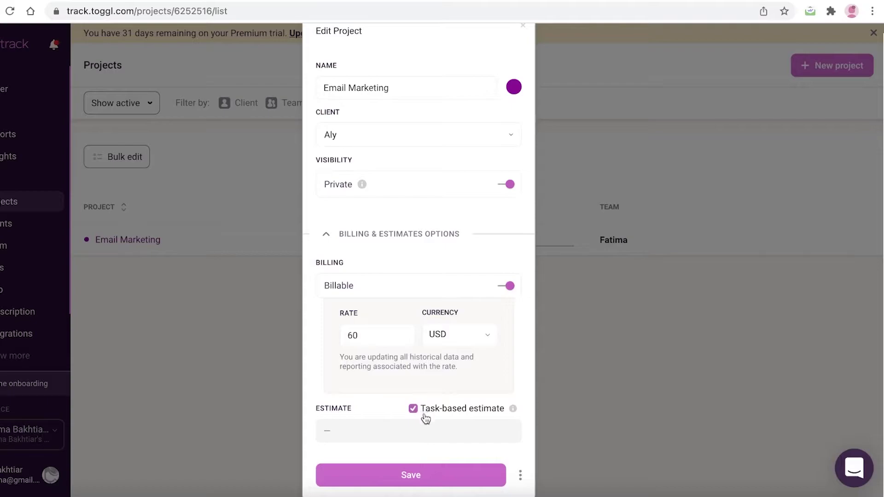
pyautogui.click(424, 411)
pyautogui.click(380, 337)
pyautogui.doubleClick(376, 337)
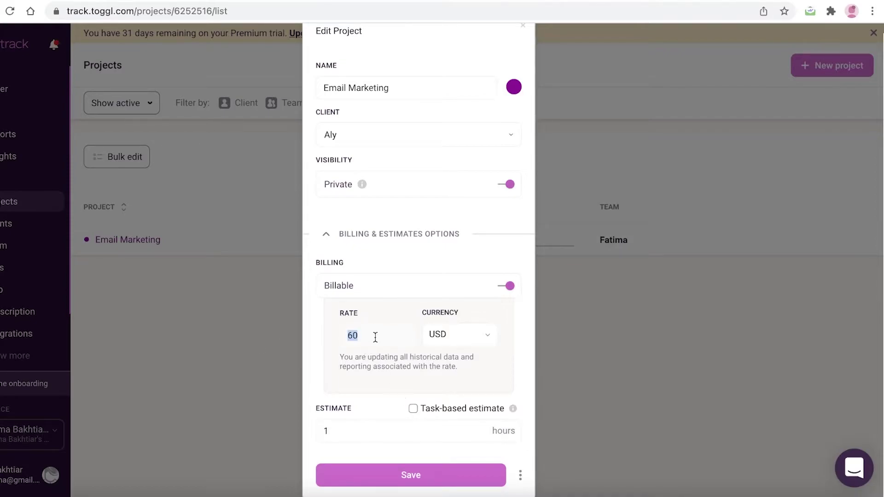
pyautogui.write('2')
pyautogui.click(380, 474)
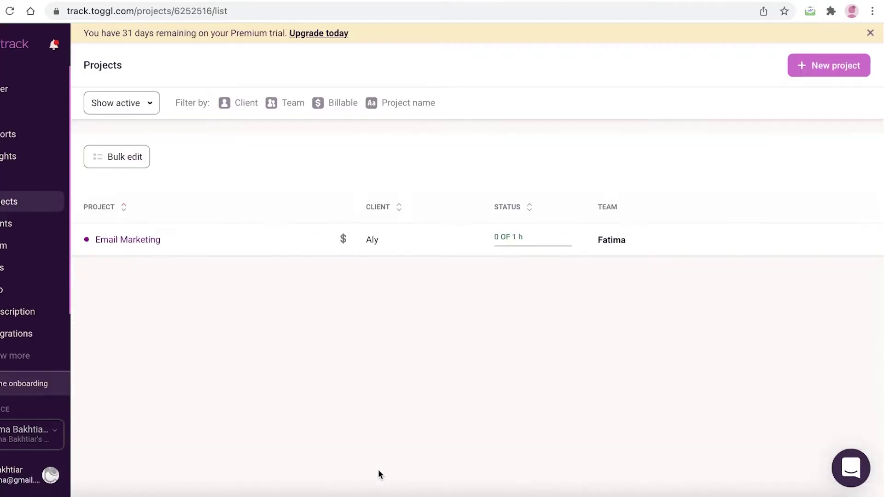
# Step: Check the updated Email Marketing dashboard, then go to the Clients page
pyautogui.scroll(-1, 687, 277)
pyautogui.scroll(1, 572, 190)
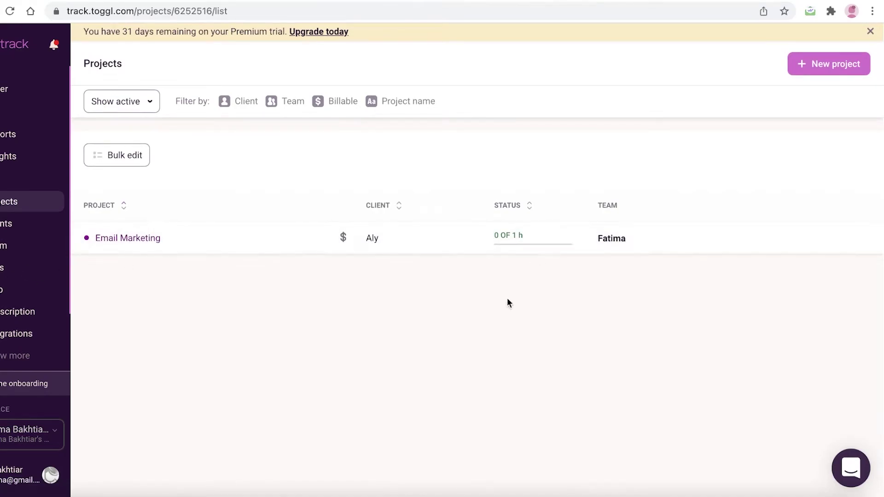
pyautogui.click(613, 244)
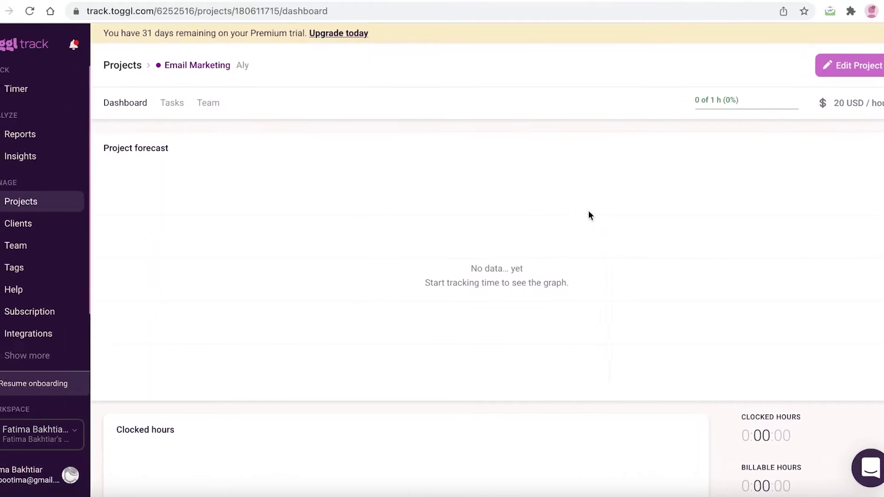
pyautogui.click(26, 223)
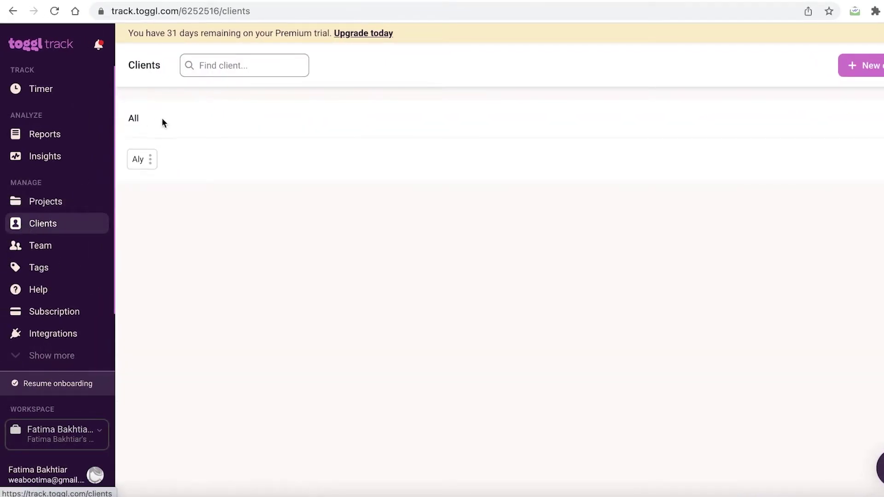
# Step: On the Team page, start an invitation and enter the new member's e-mail address
pyautogui.click(35, 251)
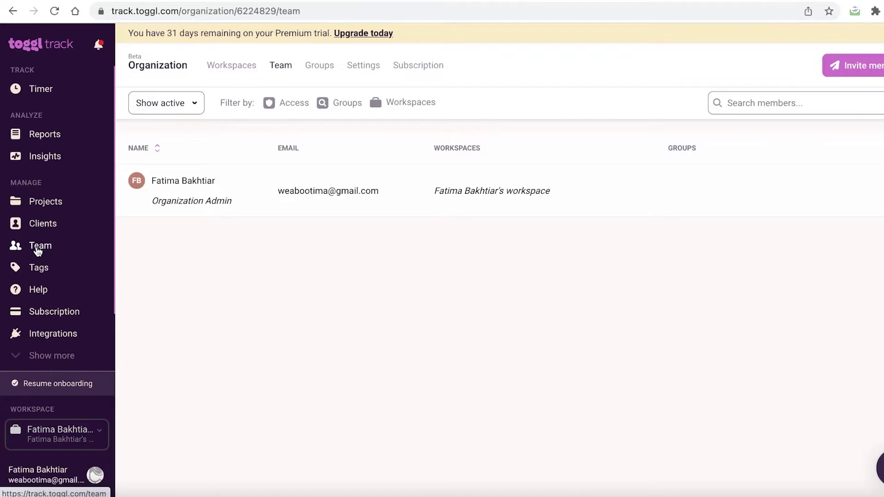
pyautogui.click(834, 74)
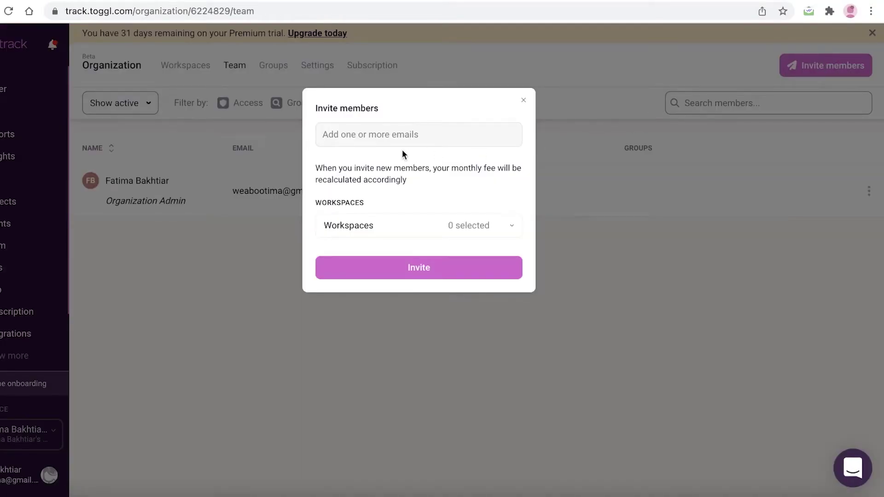
pyautogui.write('w')
pyautogui.press('BackSpace')
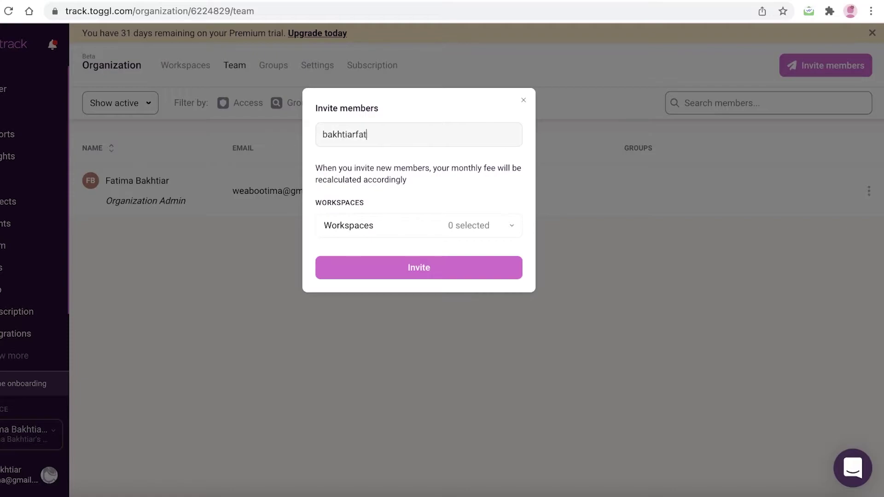
pyautogui.press('Return')
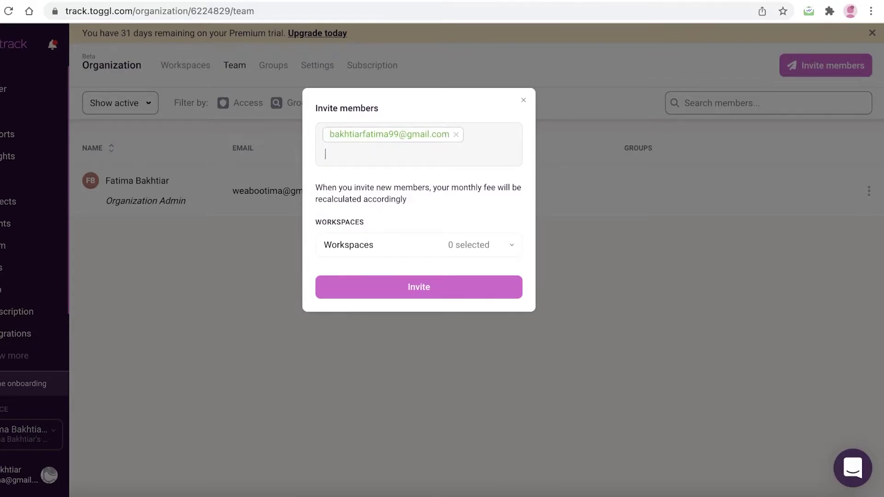
# Step: Grant the workspace with Member role and send the invitation
pyautogui.click(504, 294)
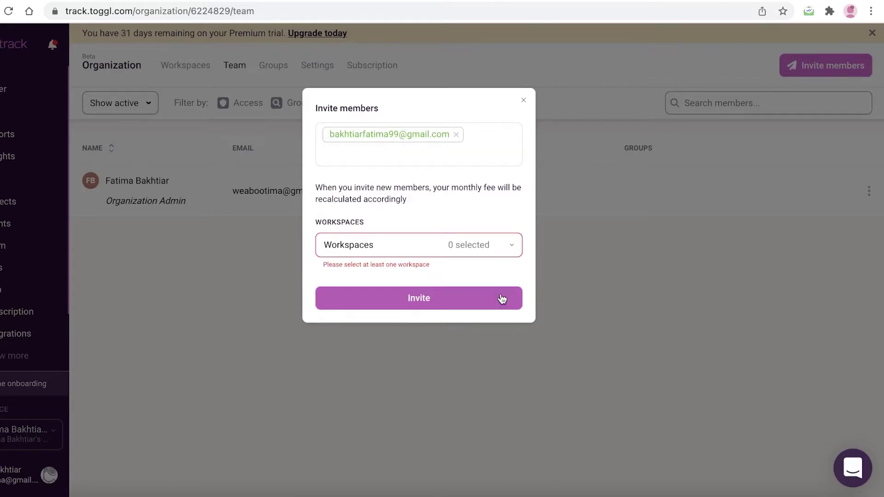
pyautogui.click(484, 249)
pyautogui.click(403, 298)
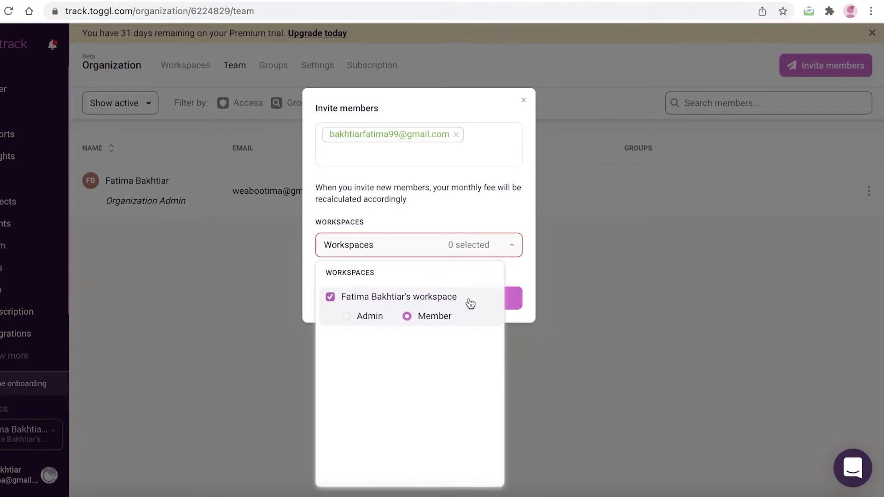
pyautogui.click(547, 304)
pyautogui.click(438, 256)
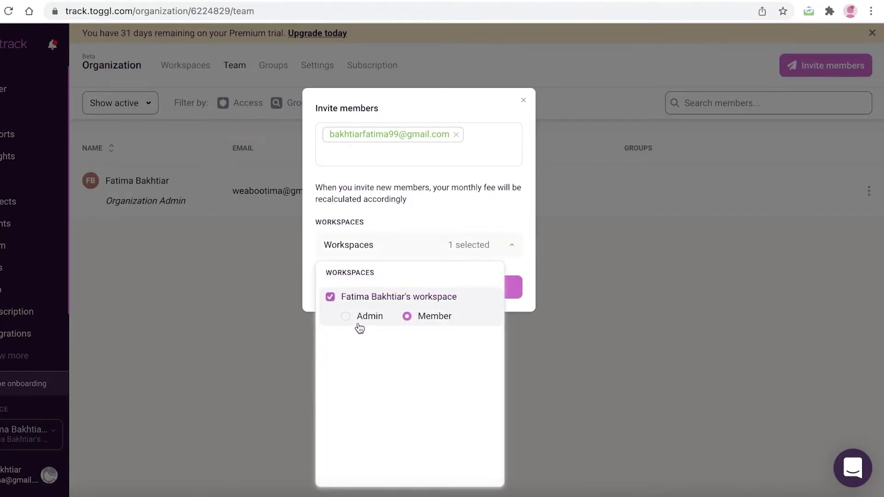
pyautogui.click(529, 308)
pyautogui.click(487, 287)
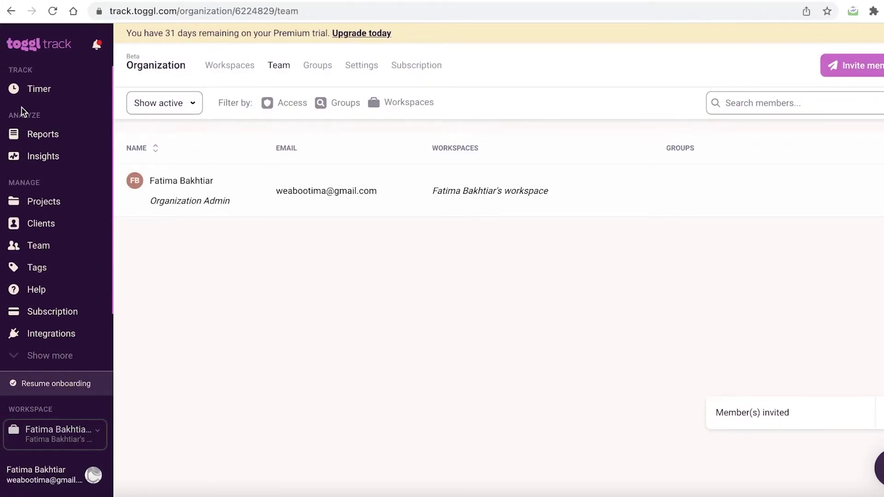
# Step: Open Insights data trends and dismiss the export insights tip and trial reminder banner
pyautogui.click(15, 155)
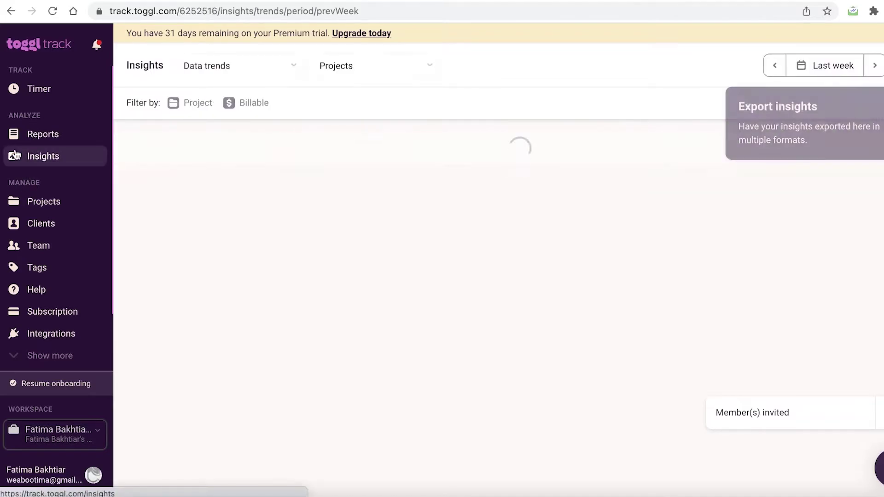
pyautogui.click(28, 135)
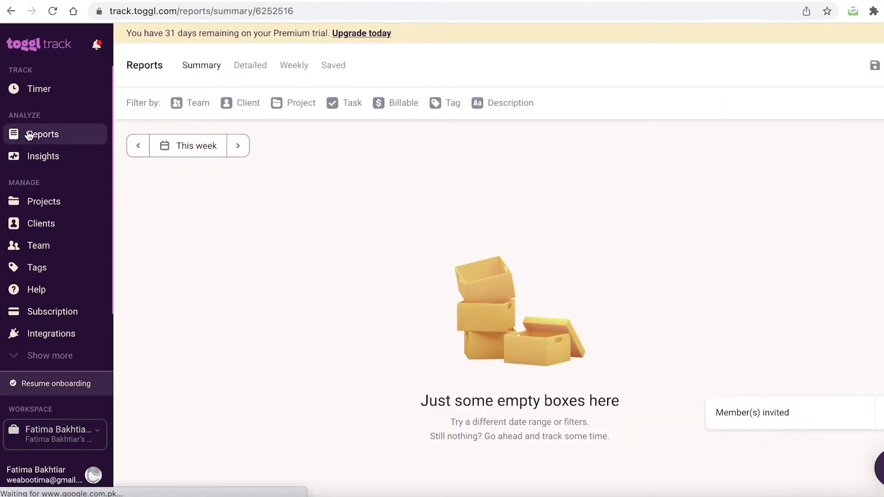
pyautogui.click(38, 157)
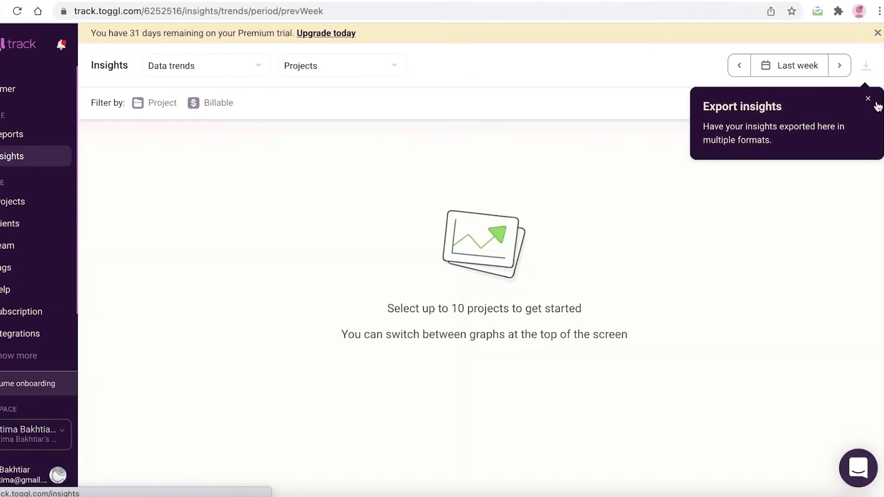
pyautogui.click(868, 98)
pyautogui.click(877, 33)
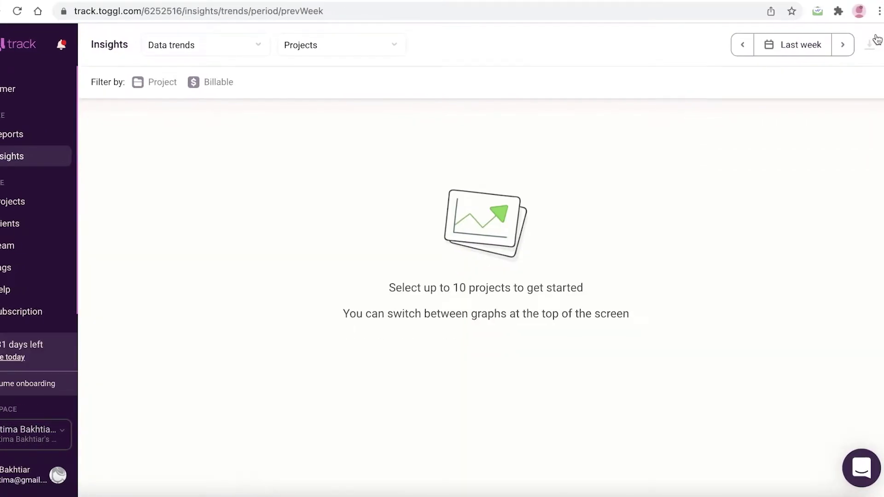
# Step: Start and stop the timer to log a 0:00:03 entry with no description or project
pyautogui.click(5, 89)
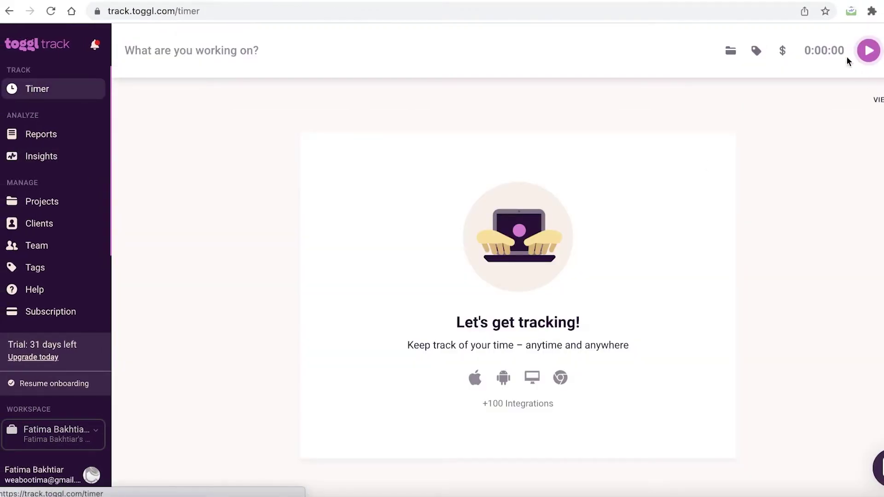
pyautogui.click(442, 59)
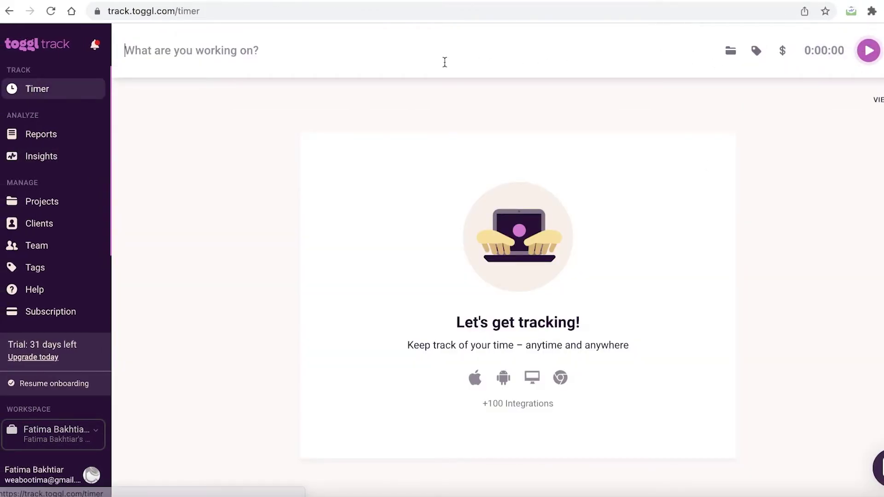
pyautogui.press('Return')
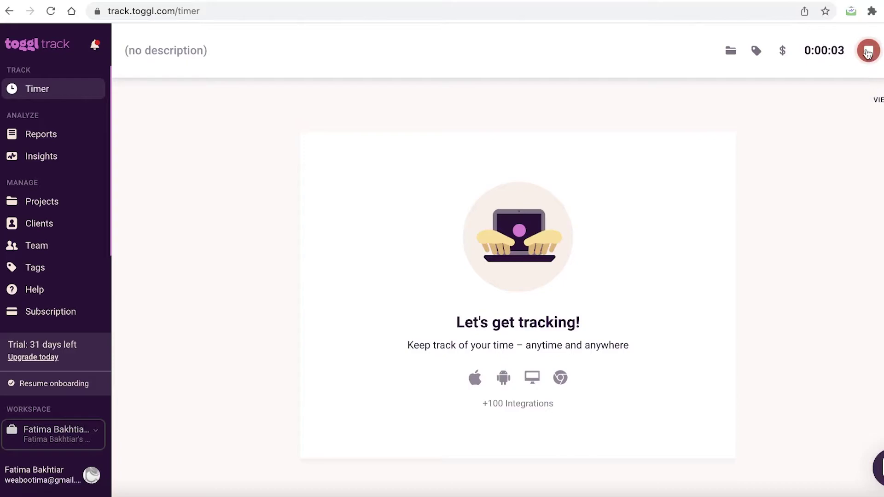
pyautogui.click(869, 51)
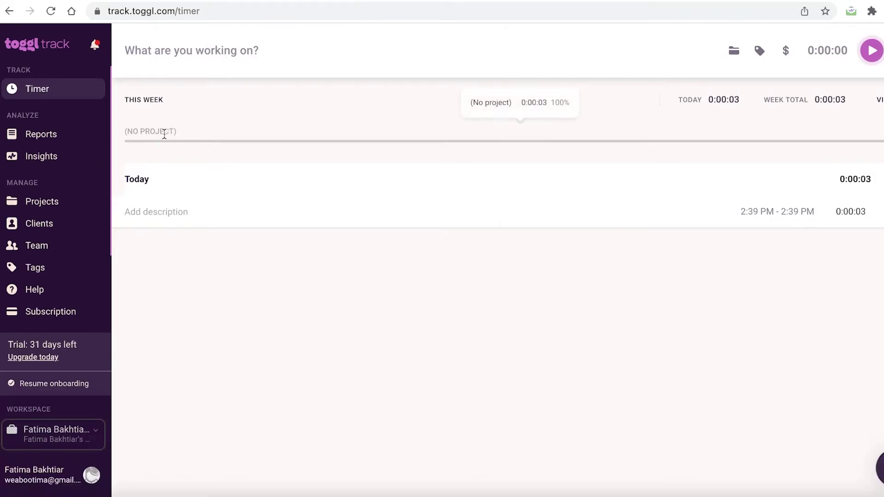
# Step: Assign the Email Marketing project to the next time entry
pyautogui.click(852, 100)
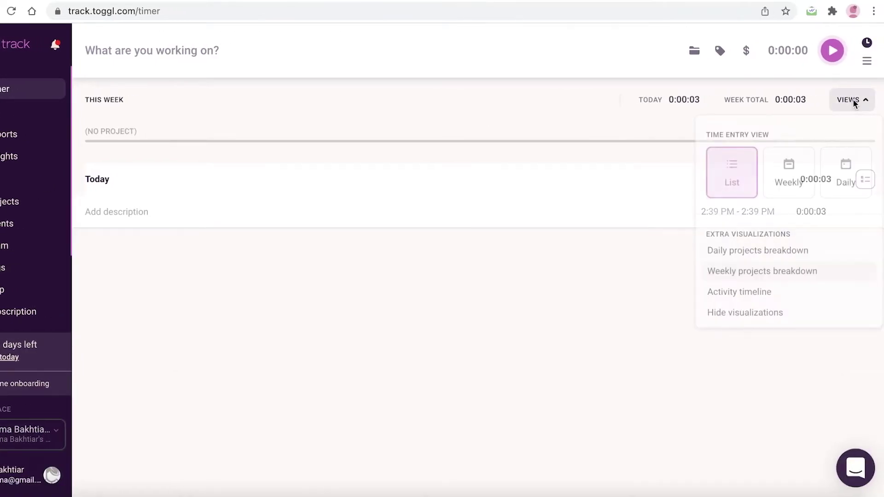
pyautogui.click(609, 117)
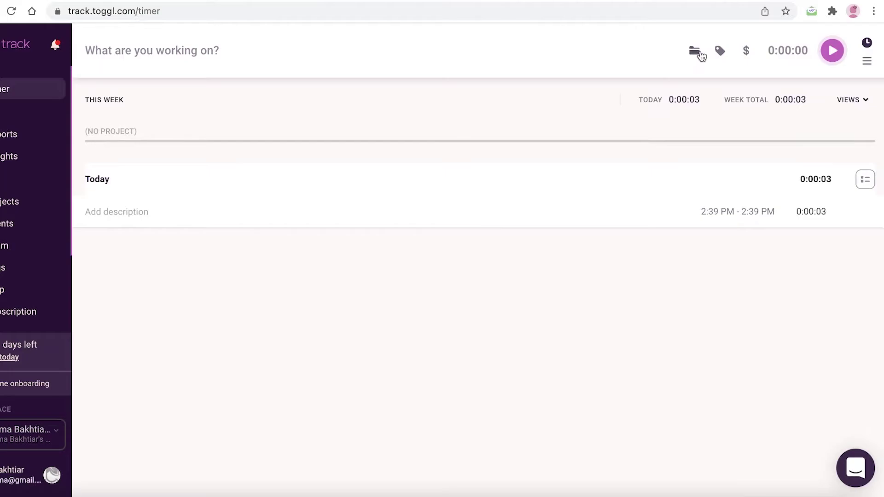
pyautogui.click(700, 54)
pyautogui.press('super+l')
pyautogui.click(589, 68)
pyautogui.click(432, 154)
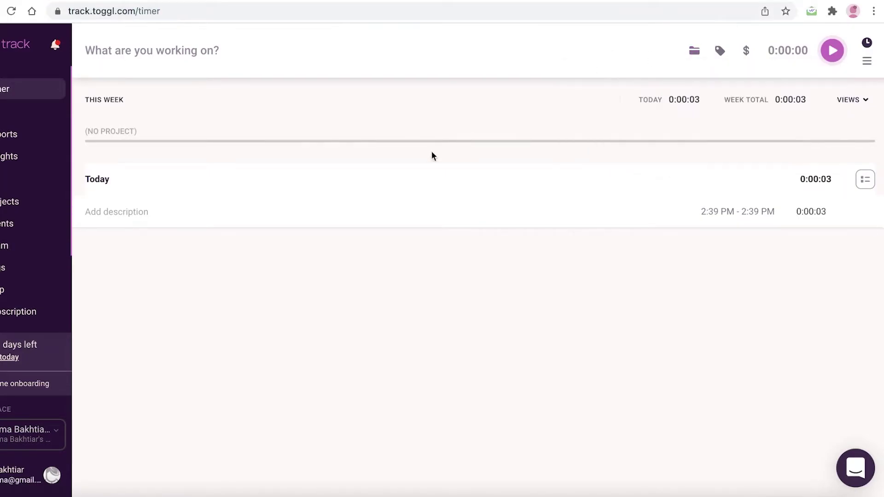
pyautogui.click(696, 53)
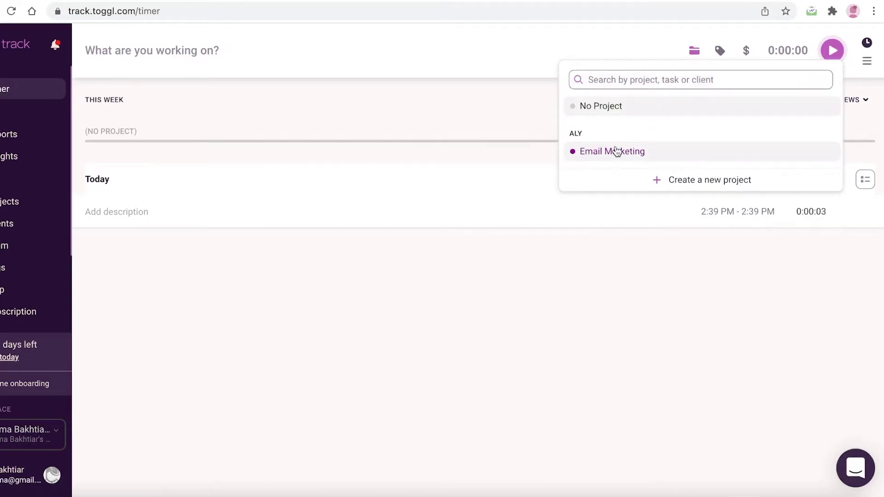
pyautogui.click(615, 159)
# Step: Search tags for 'Sending Emai' without creating a tag, and turn billable off
pyautogui.click(721, 52)
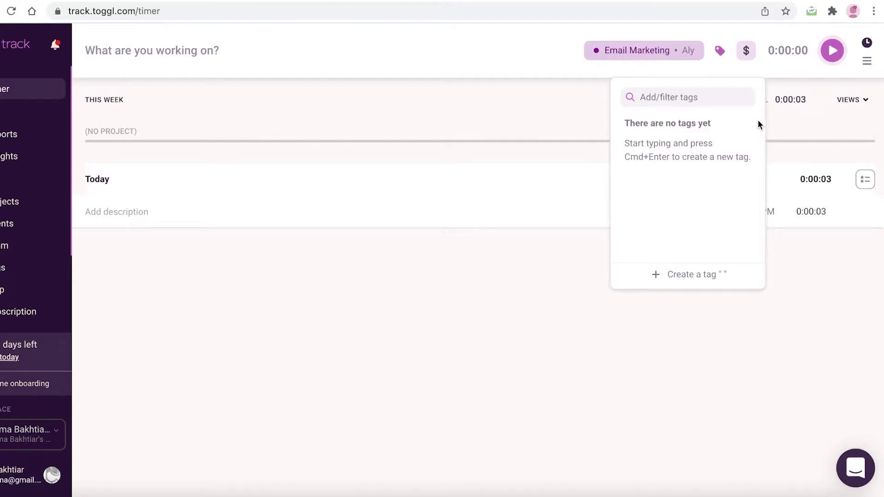
pyautogui.click(702, 295)
pyautogui.click(717, 52)
pyautogui.write('Sending Emai')
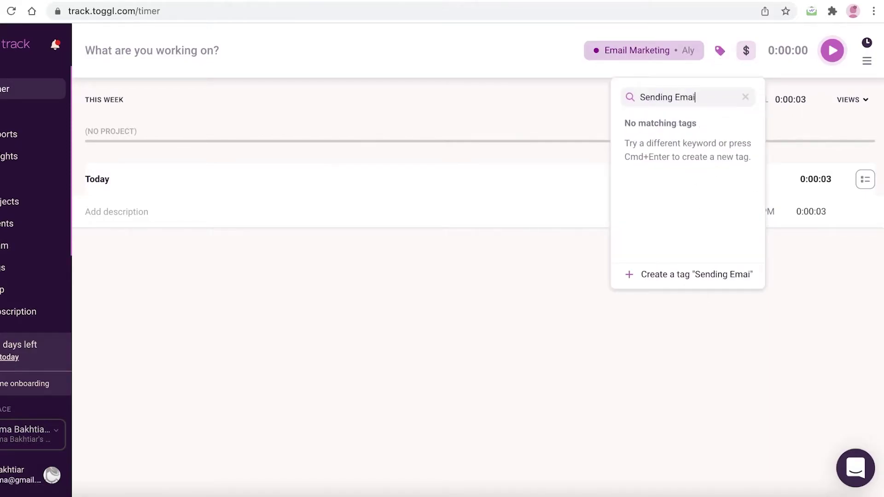
pyautogui.click(688, 290)
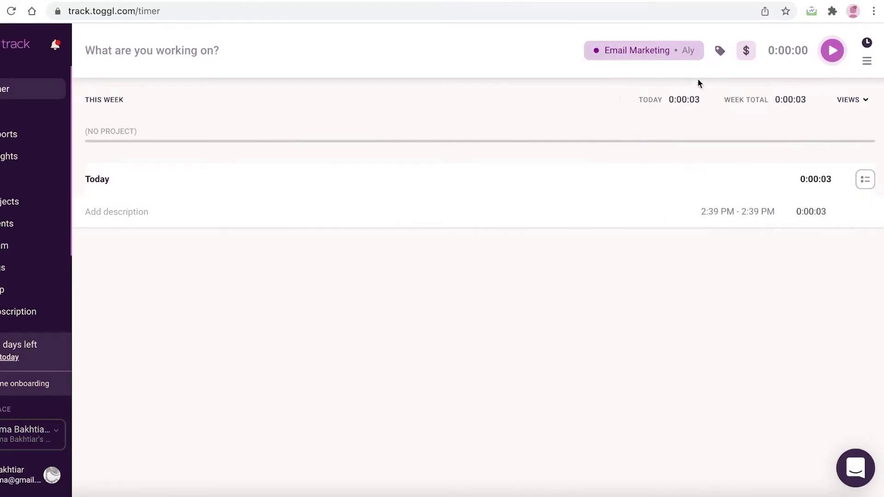
pyautogui.click(719, 50)
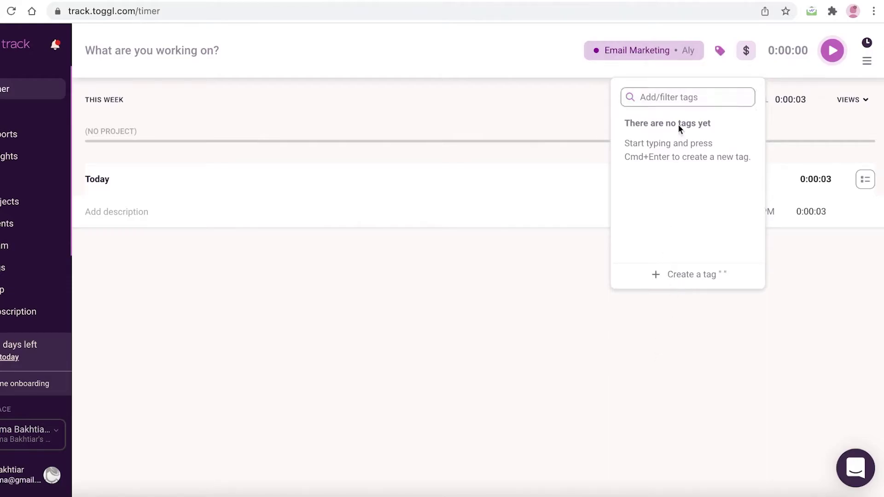
pyautogui.click(657, 335)
pyautogui.click(748, 50)
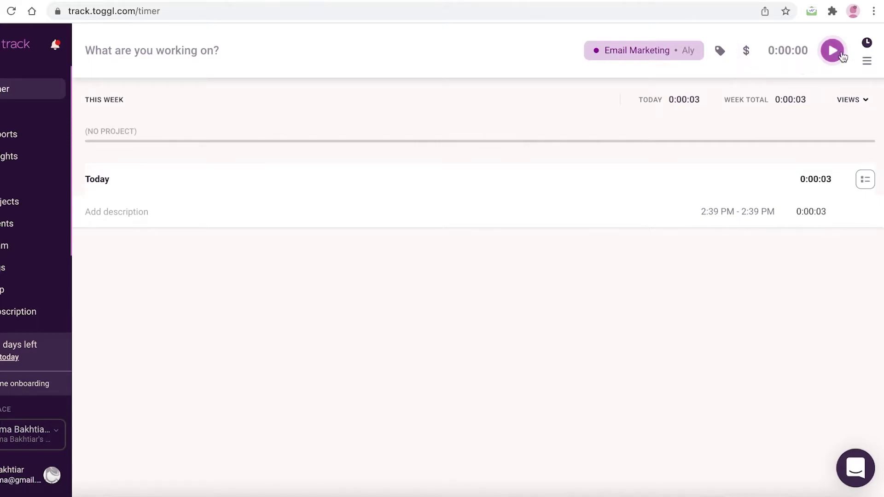
# Step: Start the timer on the Email Marketing entry and stop it after 9 seconds
pyautogui.click(832, 52)
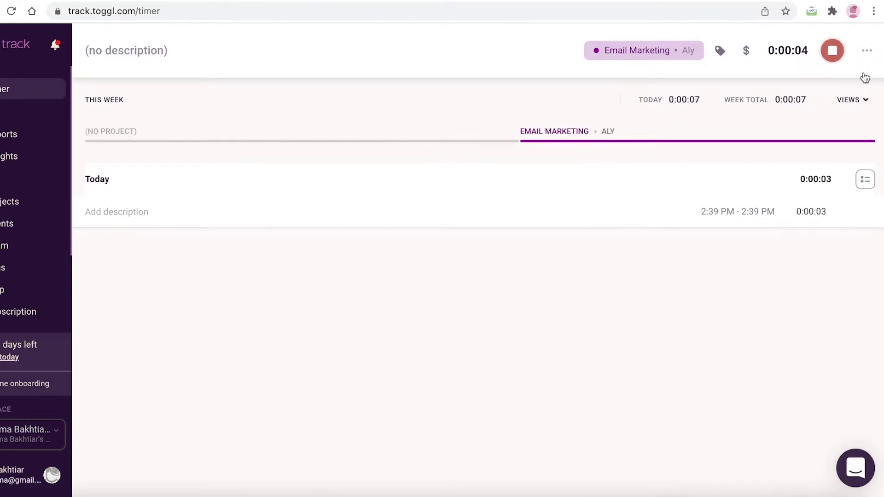
pyautogui.click(854, 99)
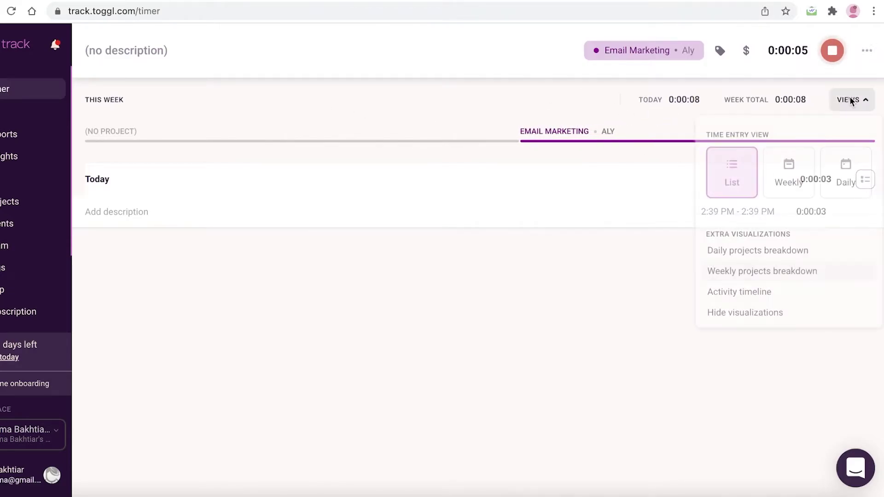
pyautogui.click(438, 338)
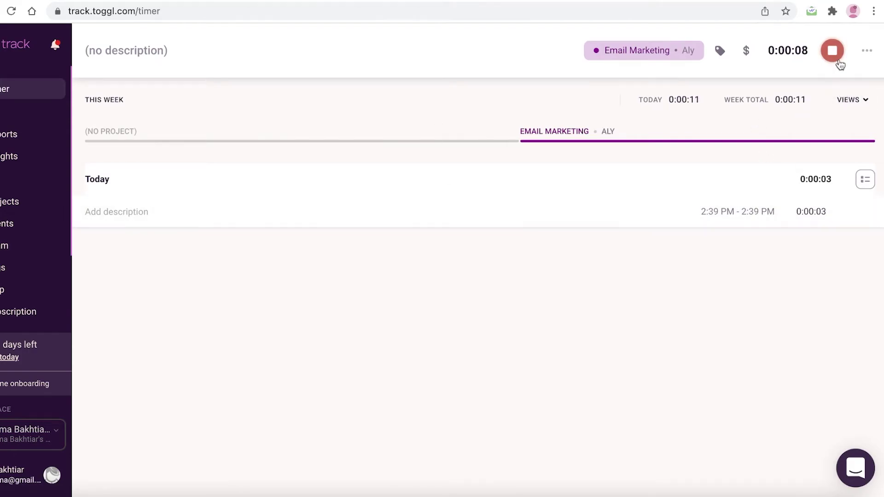
pyautogui.click(839, 63)
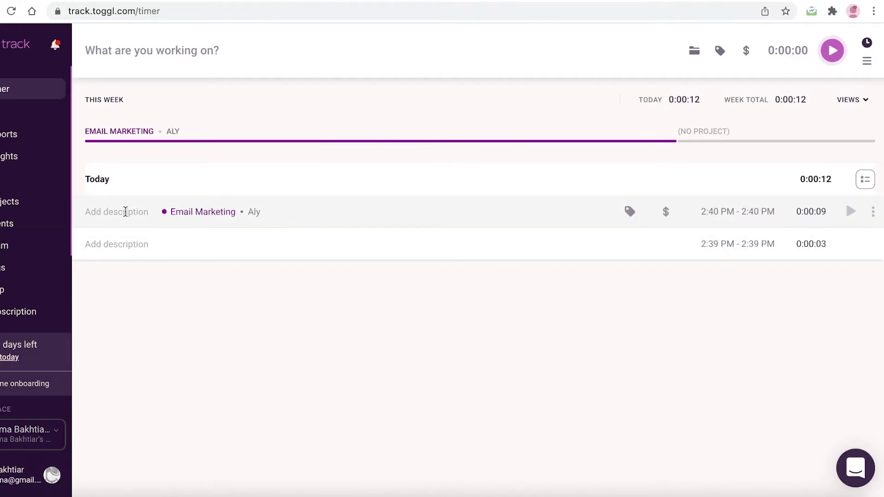
# Step: Mark the new Email Marketing entry as billable from its actions menu
pyautogui.click(113, 212)
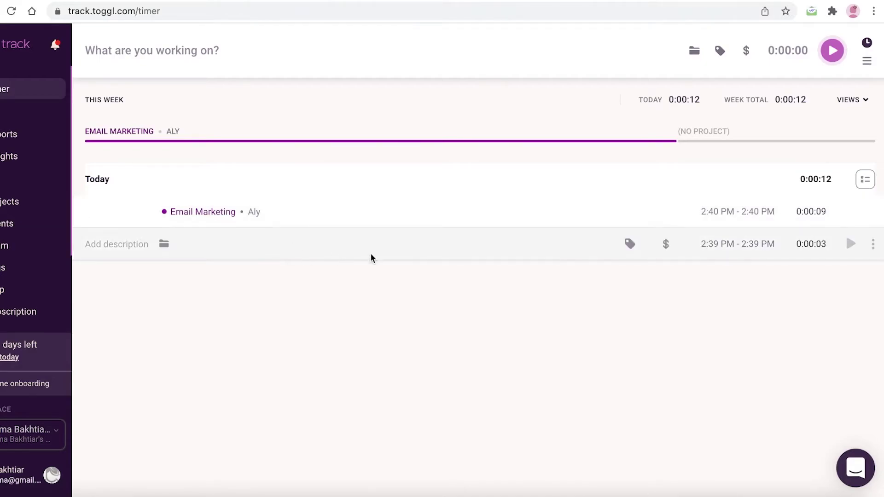
pyautogui.click(874, 216)
pyautogui.click(873, 213)
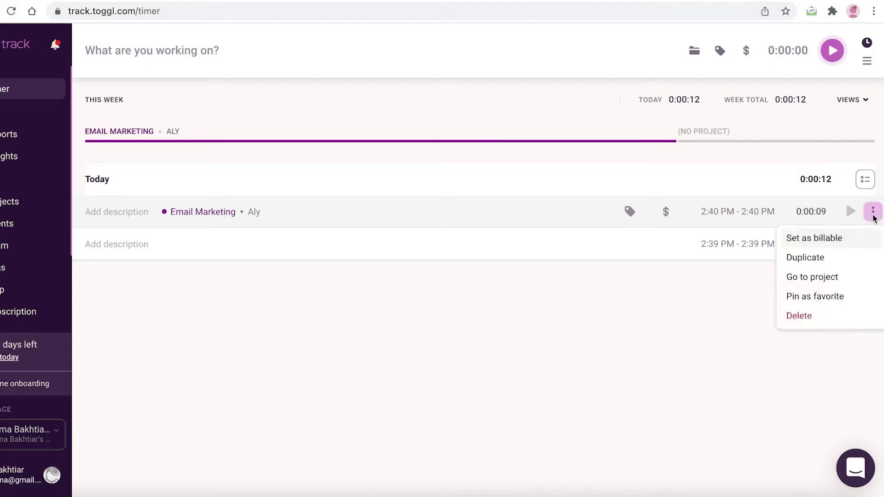
pyautogui.click(820, 240)
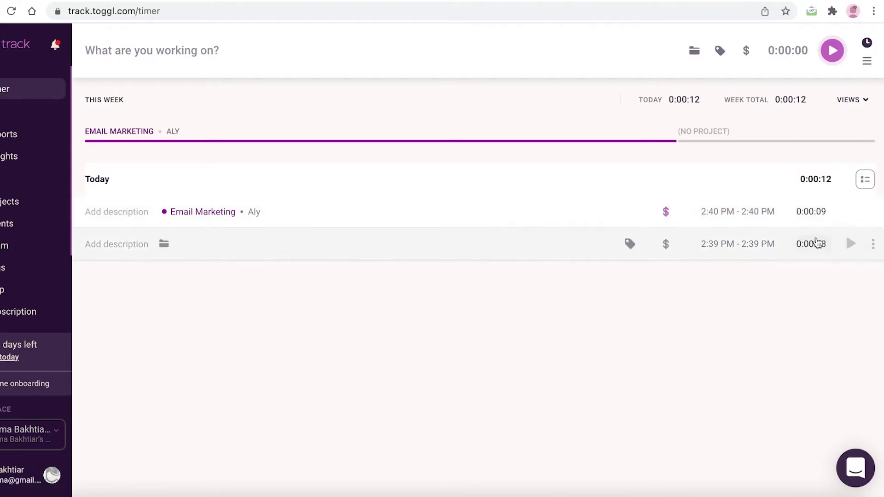
pyautogui.click(869, 214)
pyautogui.click(676, 300)
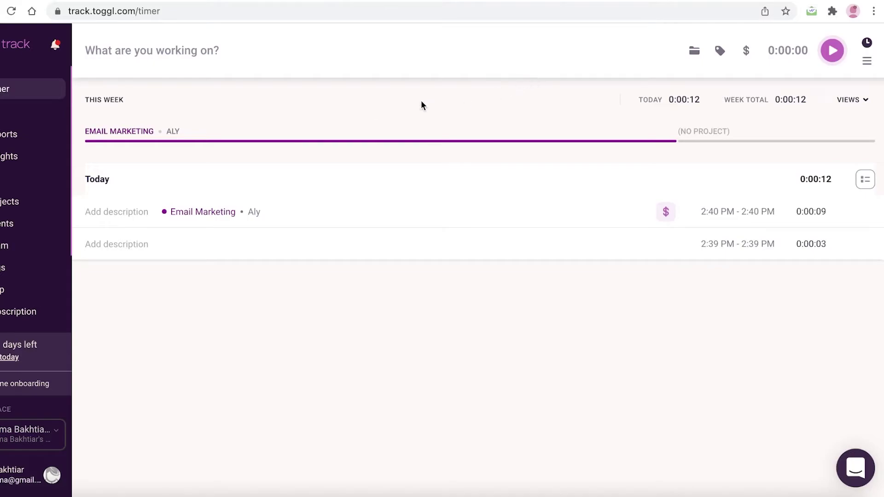
# Step: Glance at notifications, then open this week's Summary report
pyautogui.click(57, 46)
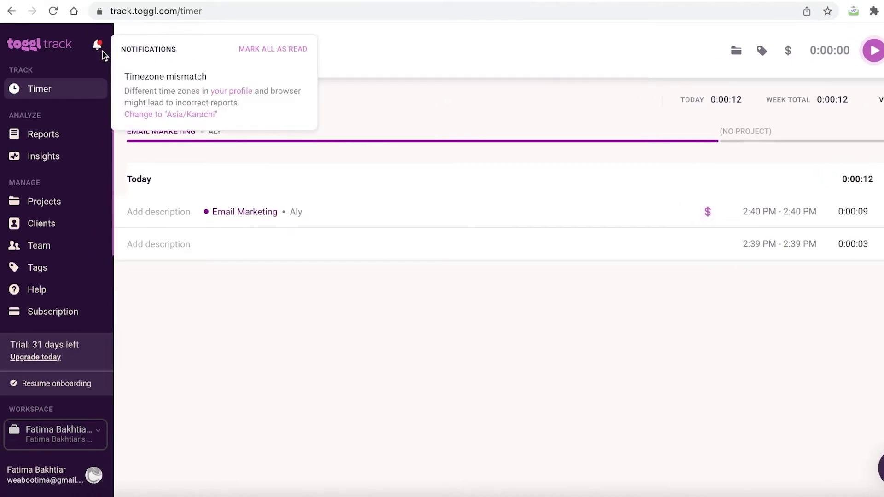
pyautogui.click(280, 275)
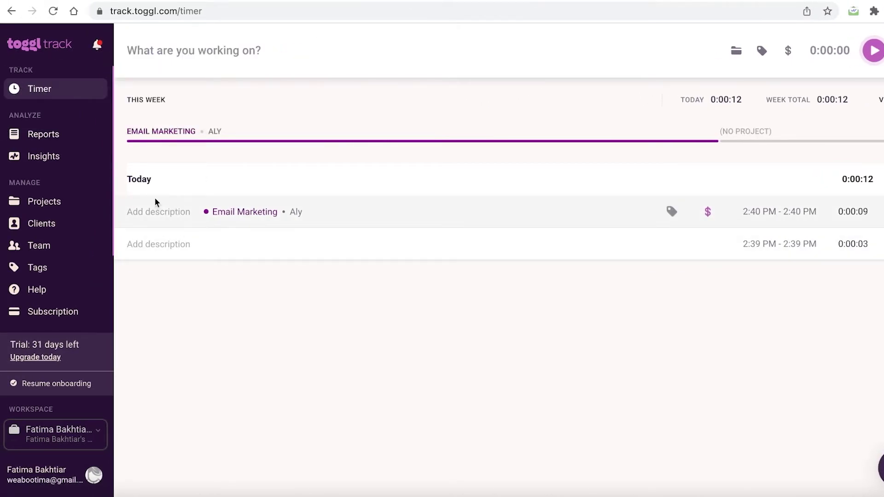
pyautogui.click(73, 141)
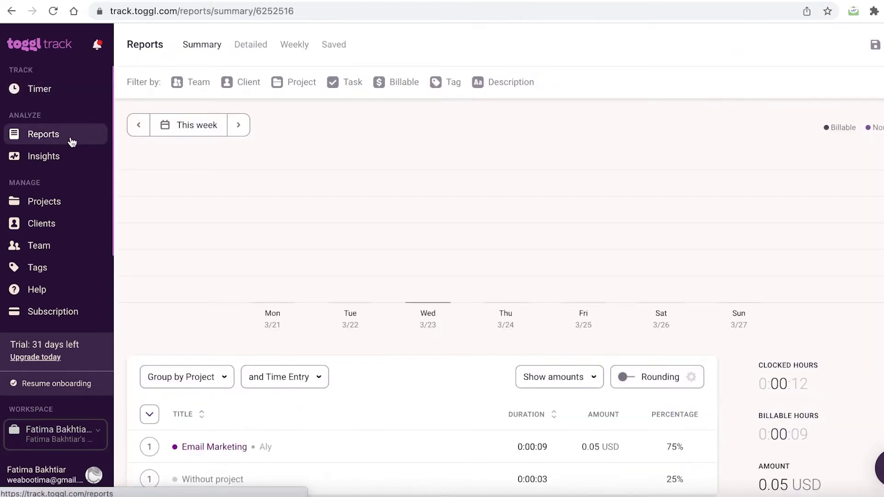
pyautogui.click(143, 126)
pyautogui.click(249, 128)
pyautogui.scroll(-2, 273, 253)
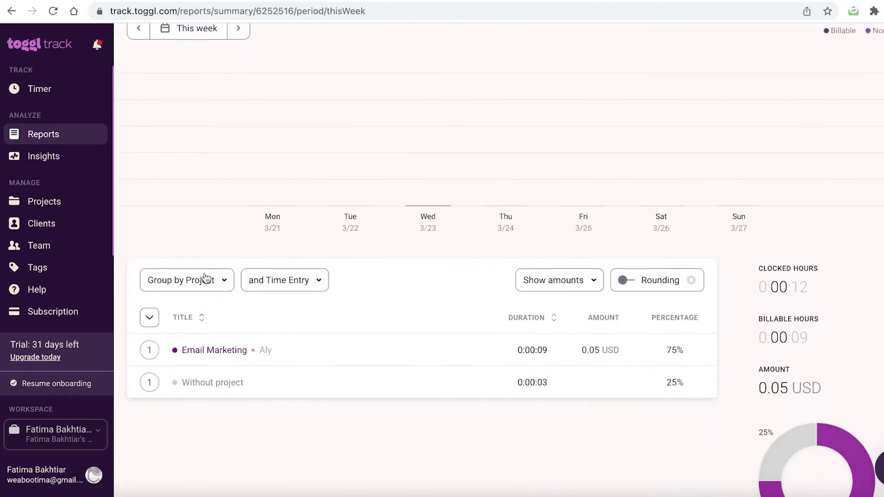
pyautogui.click(206, 278)
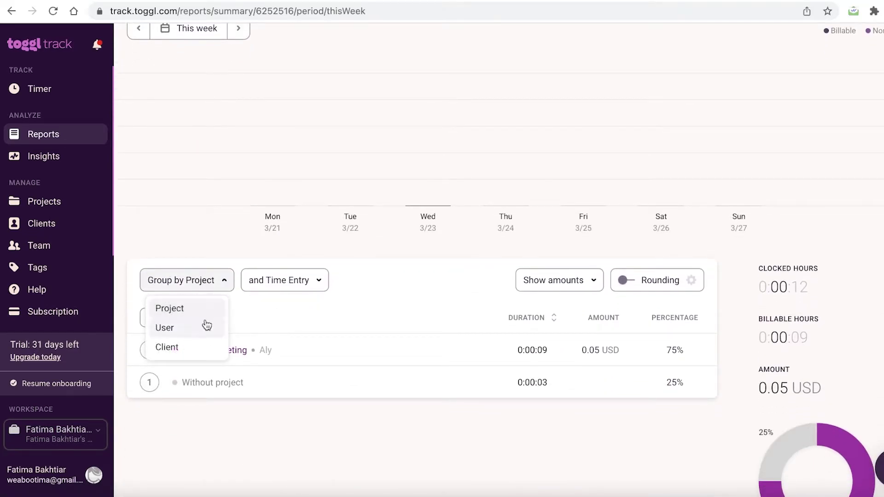
pyautogui.click(313, 315)
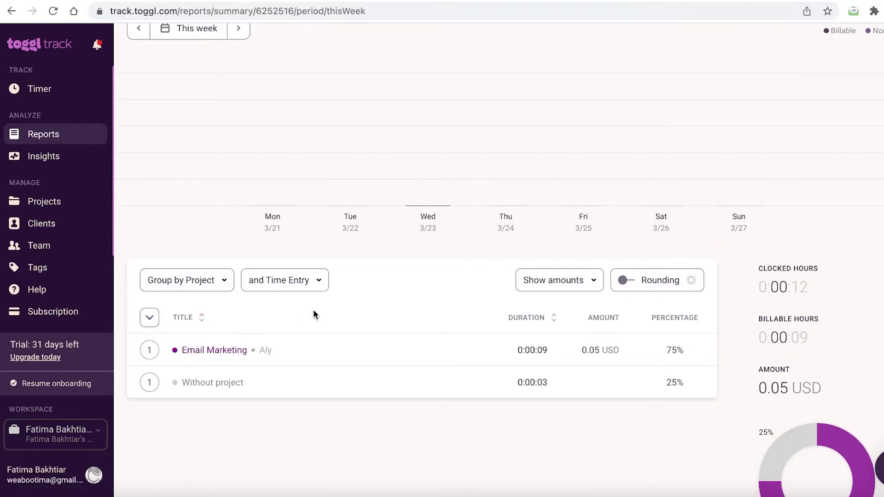
# Step: Set the summary report to show amounts and rates
pyautogui.click(198, 283)
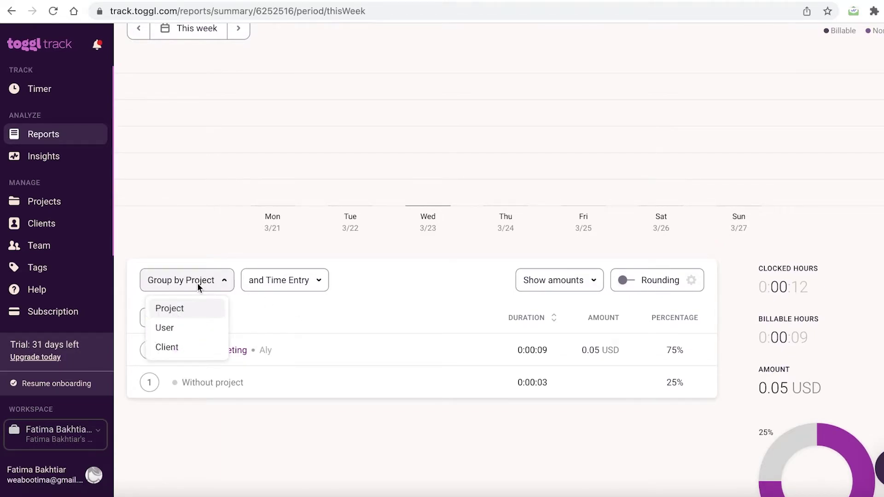
pyautogui.click(189, 289)
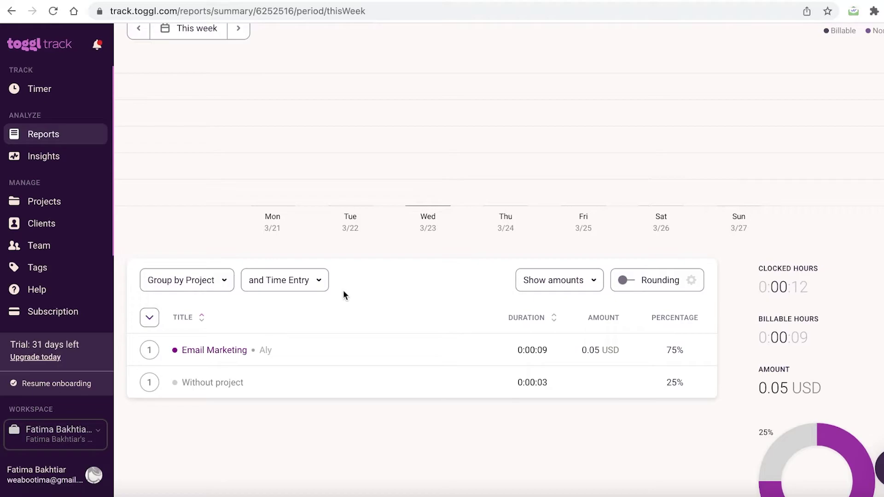
pyautogui.click(567, 287)
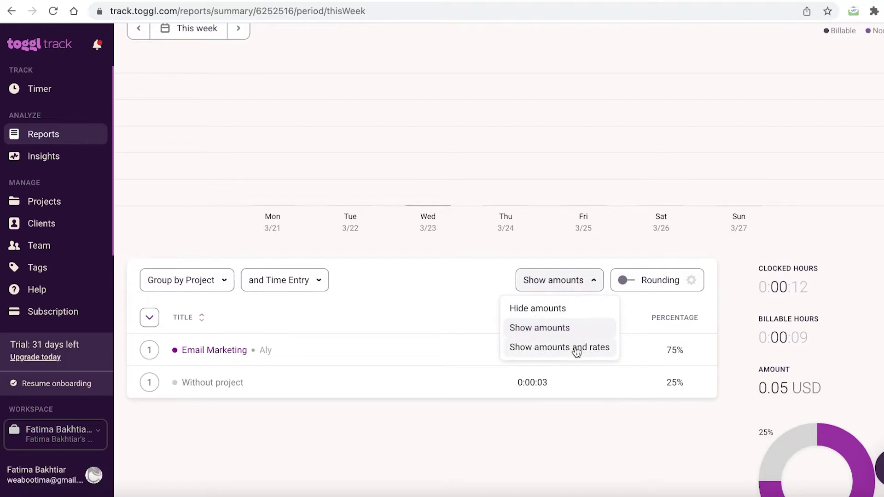
pyautogui.click(573, 349)
pyautogui.click(562, 281)
pyautogui.click(548, 347)
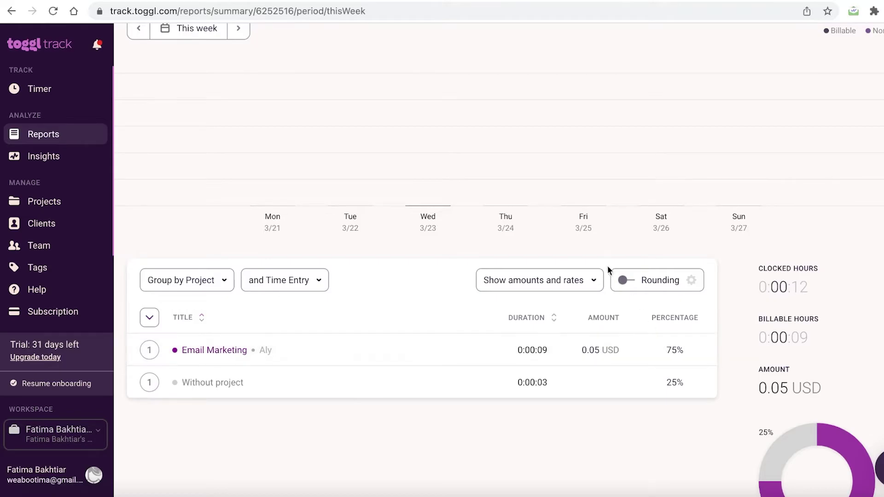
# Step: Toggle duration rounding on and back off, scrolling through the report
pyautogui.scroll(2, 491, 353)
pyautogui.scroll(-2, 490, 358)
pyautogui.click(638, 282)
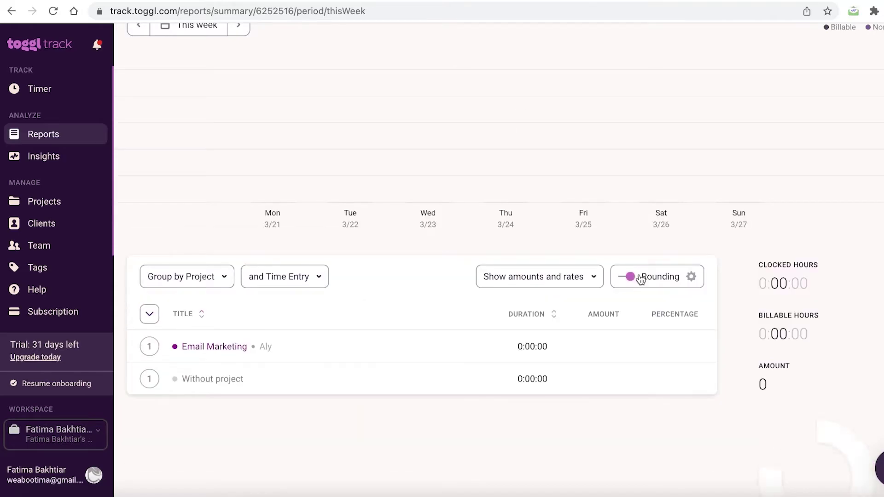
pyautogui.click(640, 278)
pyautogui.scroll(-3, 639, 278)
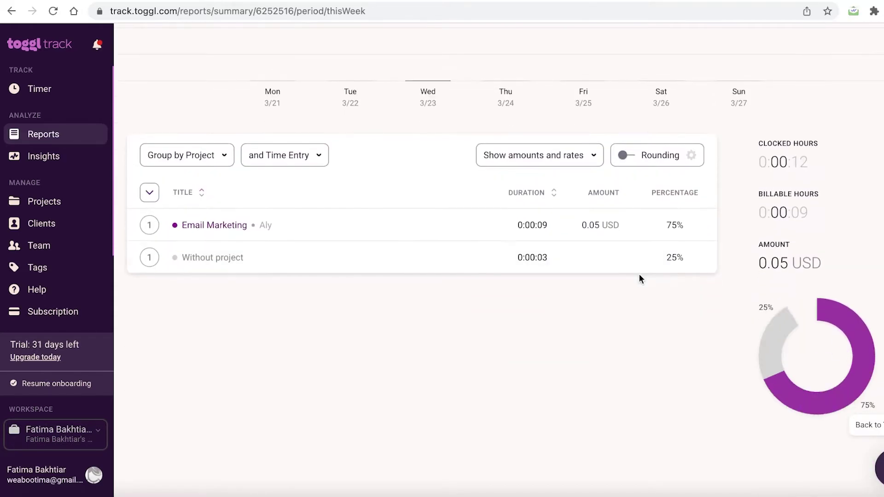
pyautogui.scroll(5, 792, 340)
pyautogui.scroll(-5, 691, 322)
pyautogui.scroll(5, 531, 253)
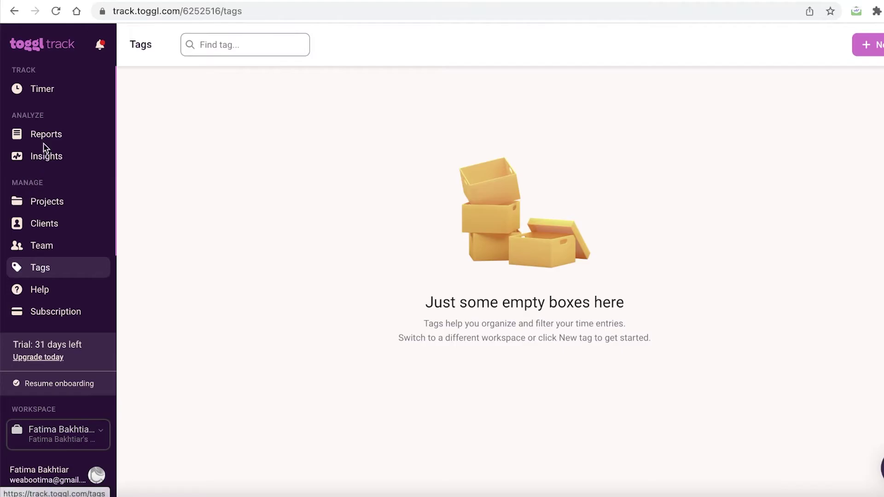
# Step: Visit the Summary report and Insights trends, ending on the Projects list
pyautogui.click(2, 136)
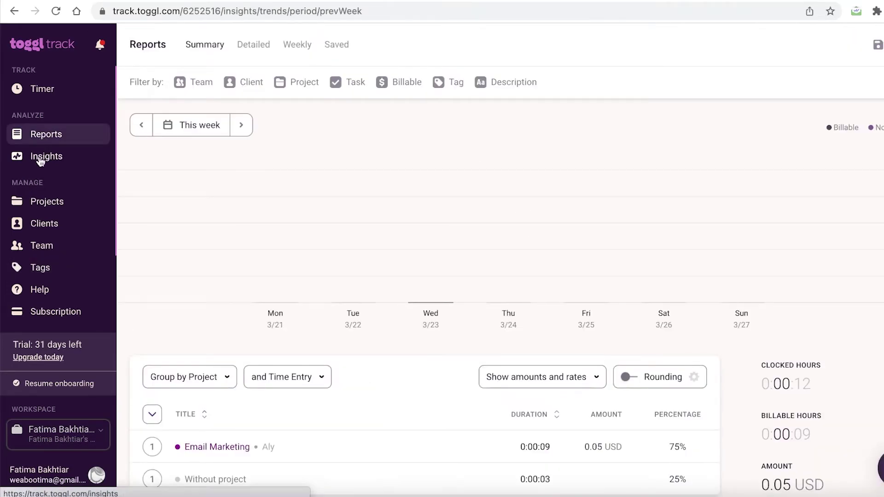
pyautogui.click(41, 157)
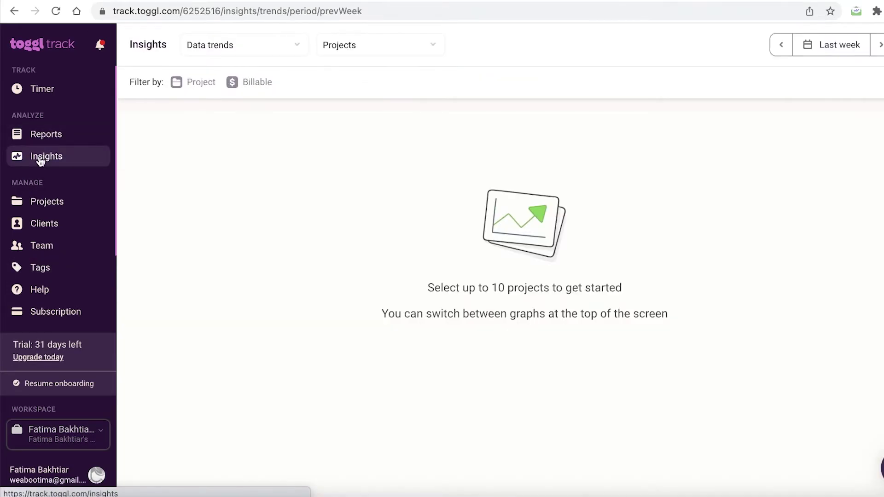
pyautogui.click(38, 92)
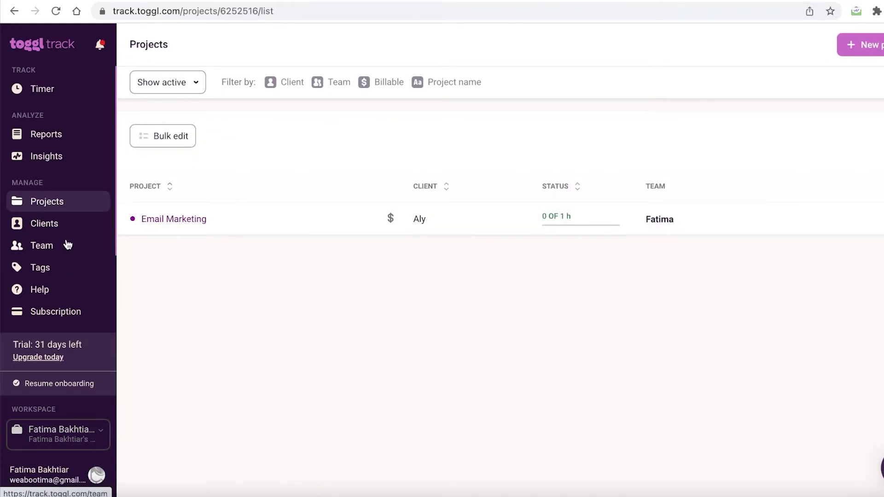
pyautogui.scroll(-2, 58, 235)
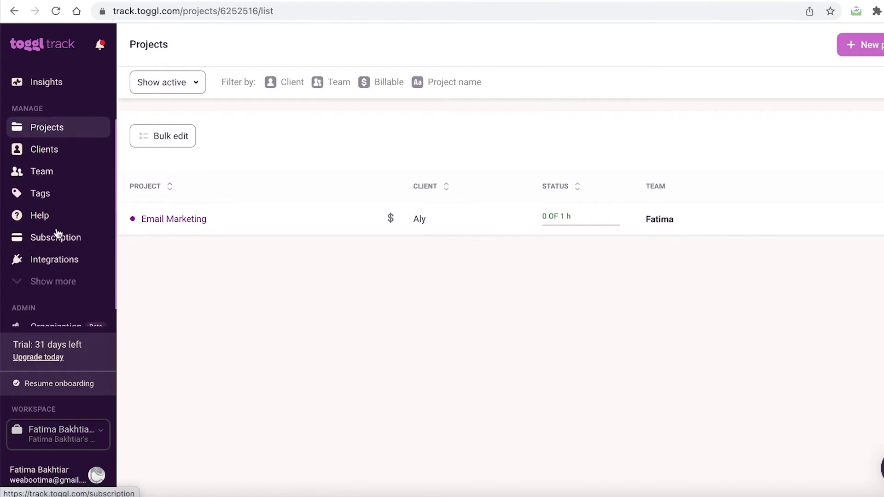
# Step: Open the Integrations page, expand the extra sidebar pages, and scroll through the integrations
pyautogui.scroll(-1, 51, 260)
pyautogui.click(46, 233)
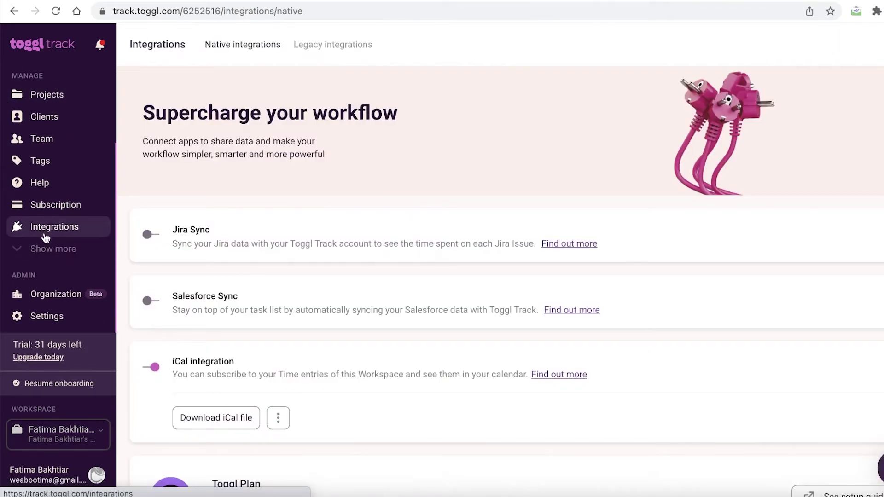
pyautogui.click(37, 256)
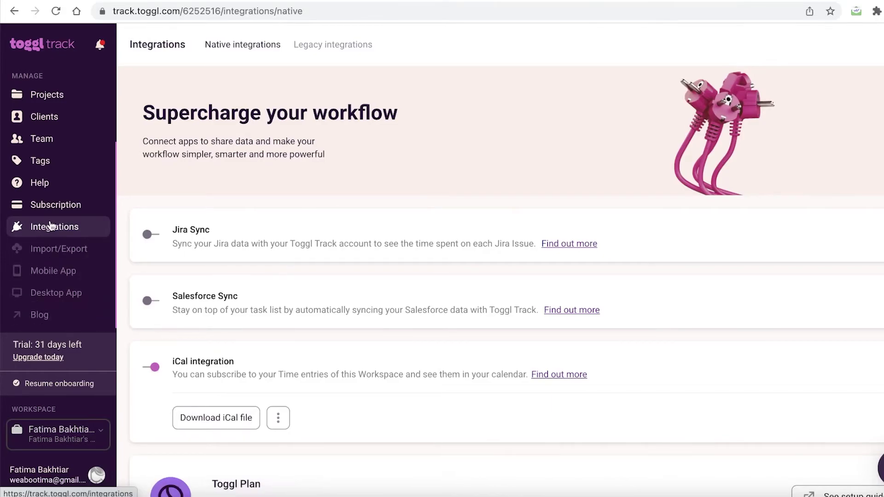
pyautogui.scroll(-10, 464, 289)
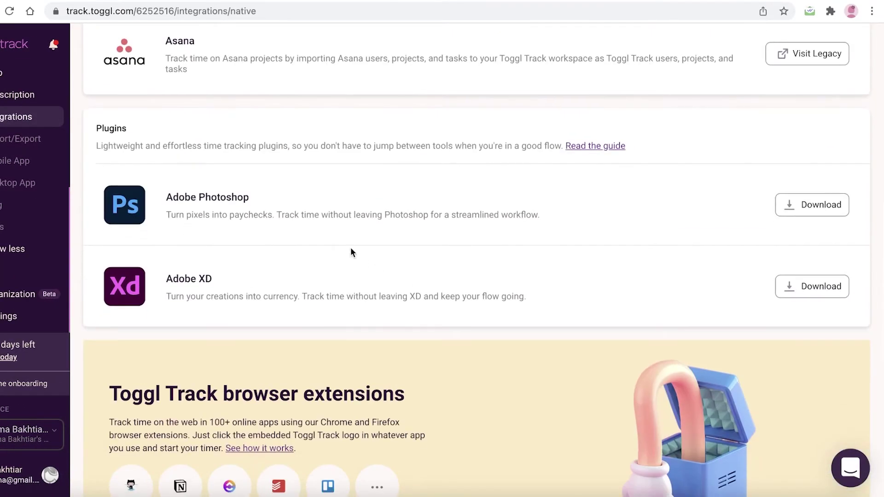
pyautogui.scroll(-8, 353, 251)
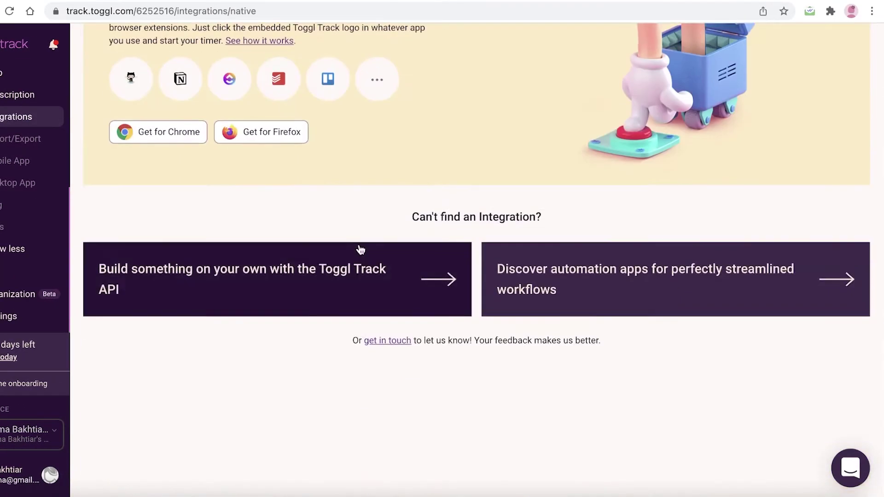
pyautogui.scroll(3, 356, 255)
pyautogui.scroll(-3, 410, 260)
pyautogui.scroll(11, 493, 286)
pyautogui.scroll(-10, 524, 312)
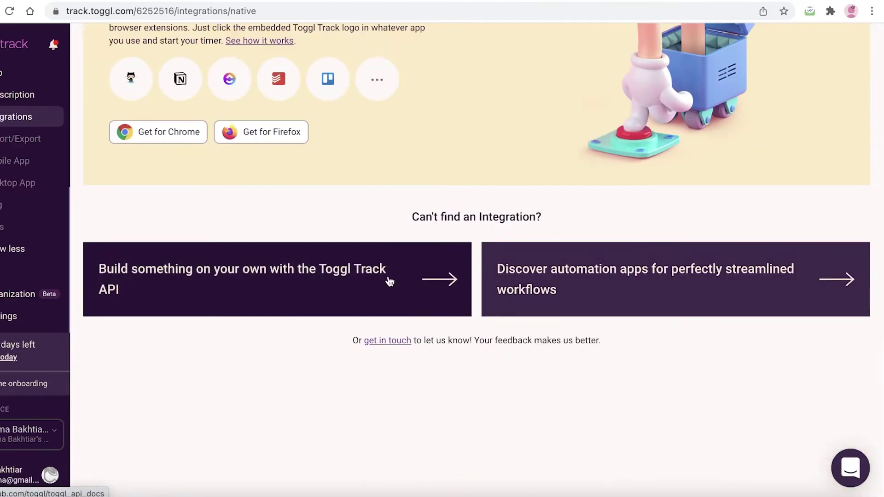
pyautogui.scroll(12, 627, 270)
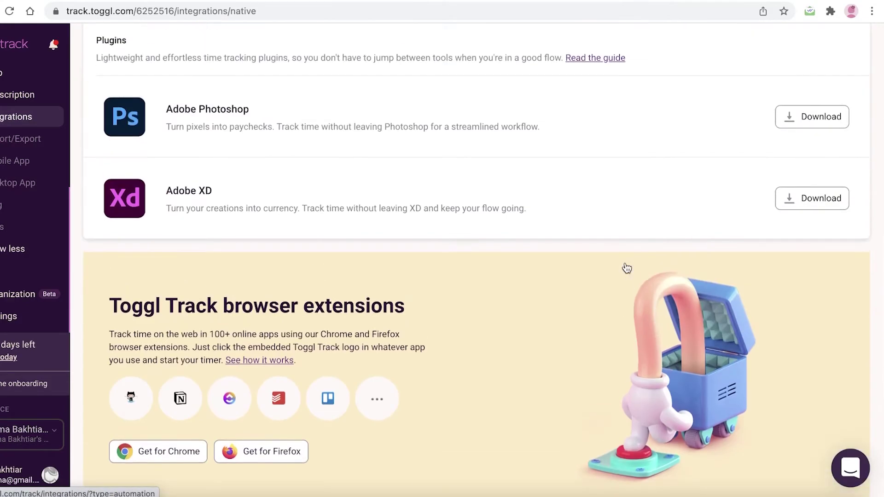
pyautogui.scroll(-6, 562, 294)
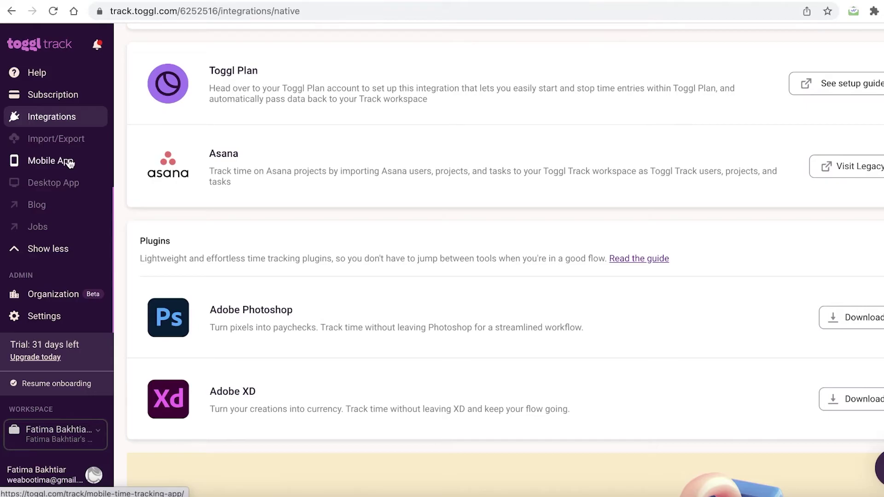
# Step: Open and scroll through the mobile time-tracking app page
pyautogui.click(51, 161)
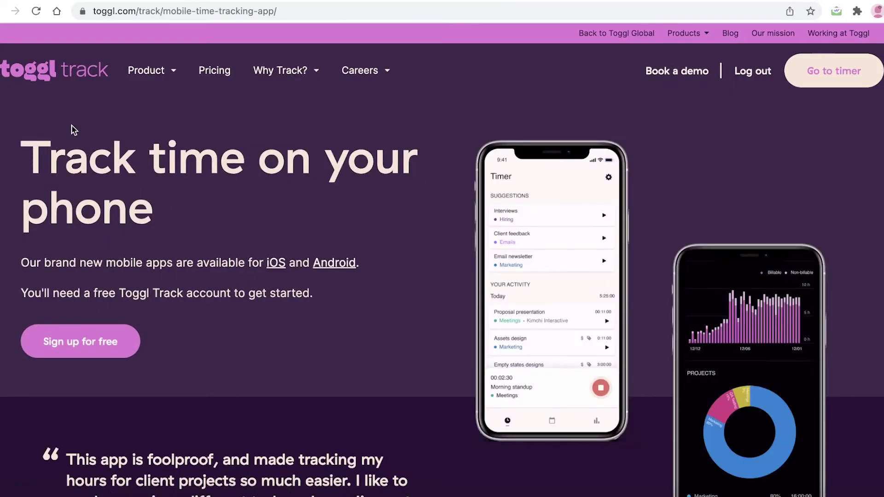
pyautogui.scroll(-6, 684, 138)
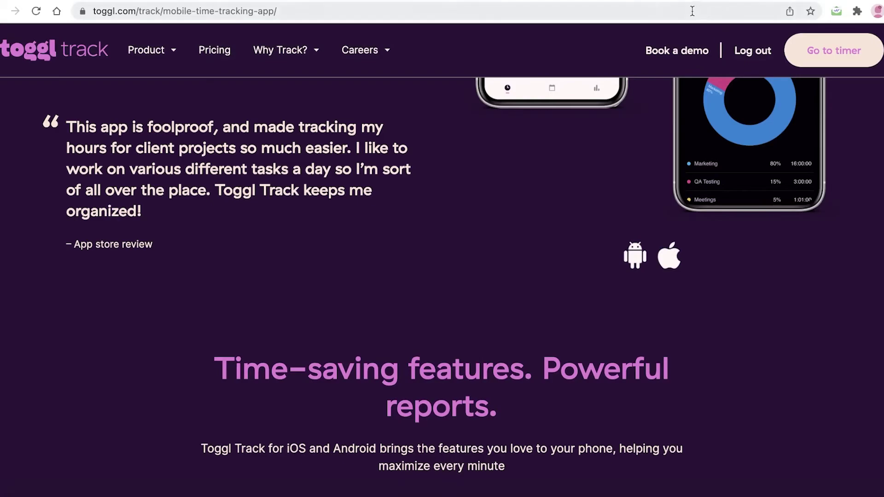
pyautogui.scroll(6, 580, 120)
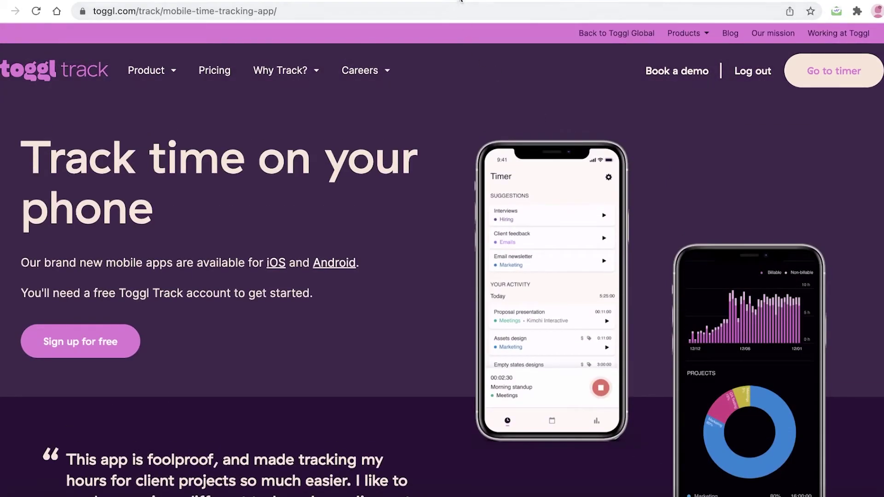
# Step: Return to the Timer page, then switch to the pricing plans page and scroll it
pyautogui.click(462, 1)
pyautogui.click(37, 92)
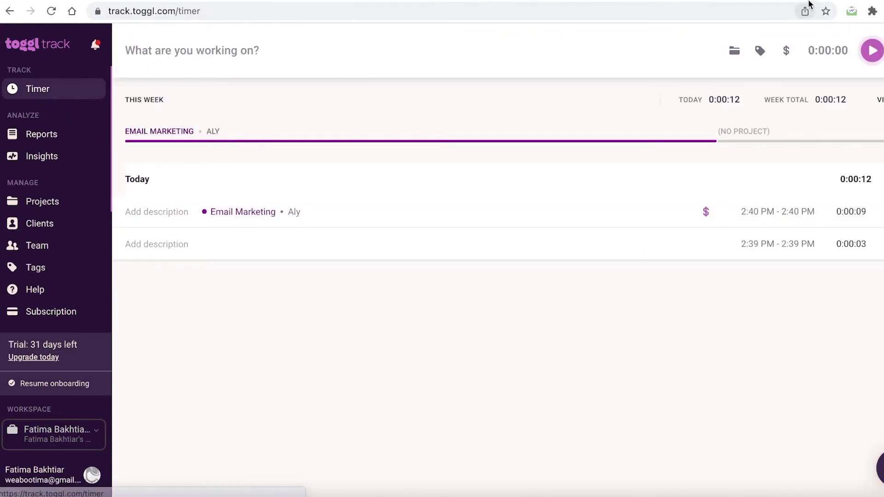
pyautogui.click(794, 1)
pyautogui.scroll(-1, 661, 174)
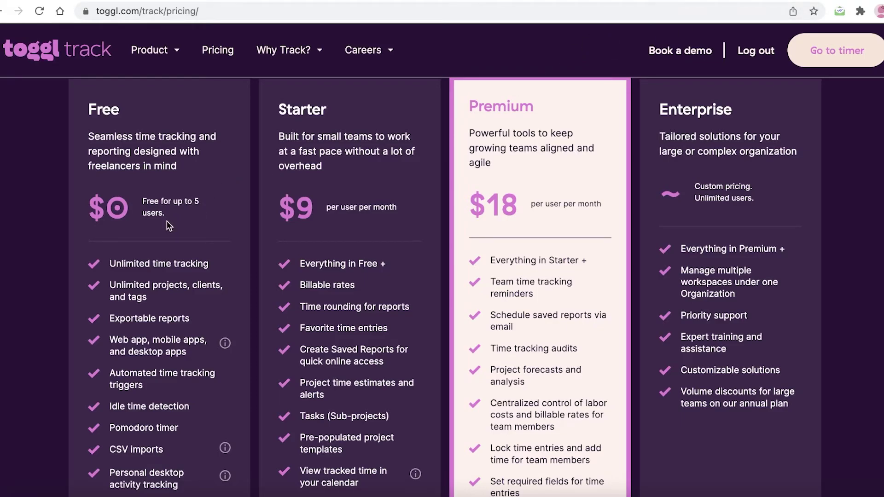
pyautogui.scroll(-2, 167, 220)
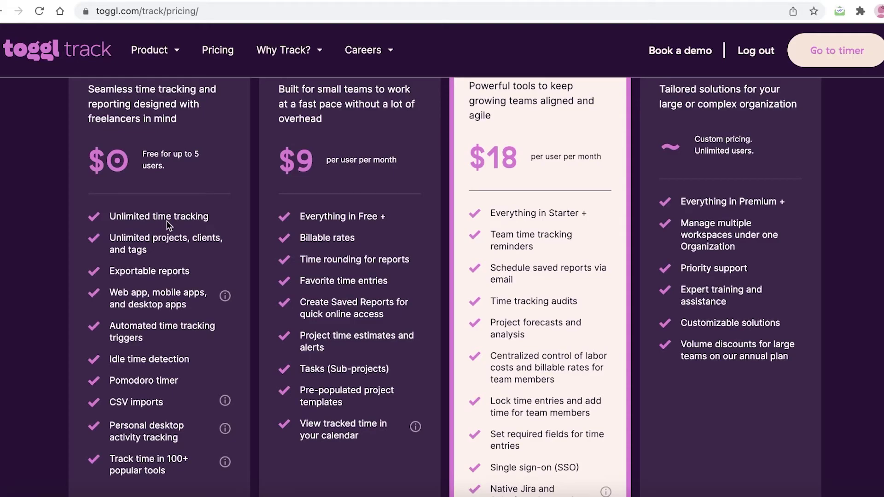
pyautogui.scroll(-2, 167, 220)
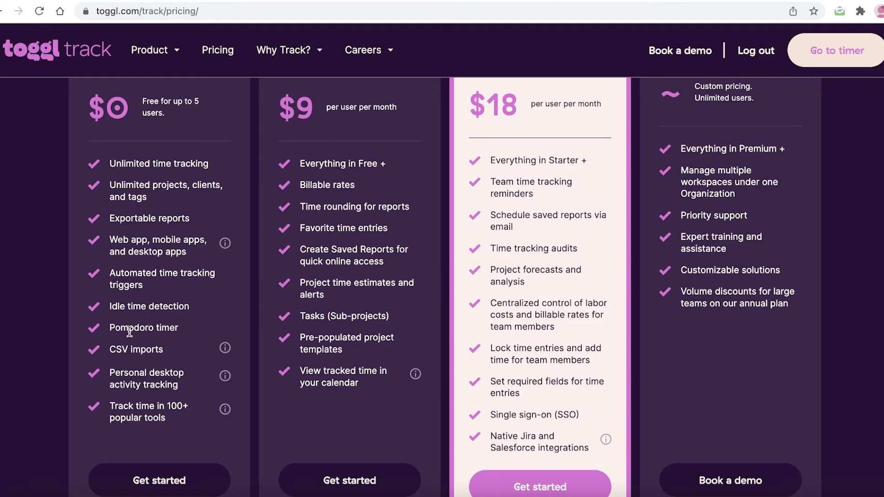
pyautogui.scroll(3, 213, 310)
pyautogui.scroll(-3, 215, 311)
pyautogui.scroll(1, 215, 313)
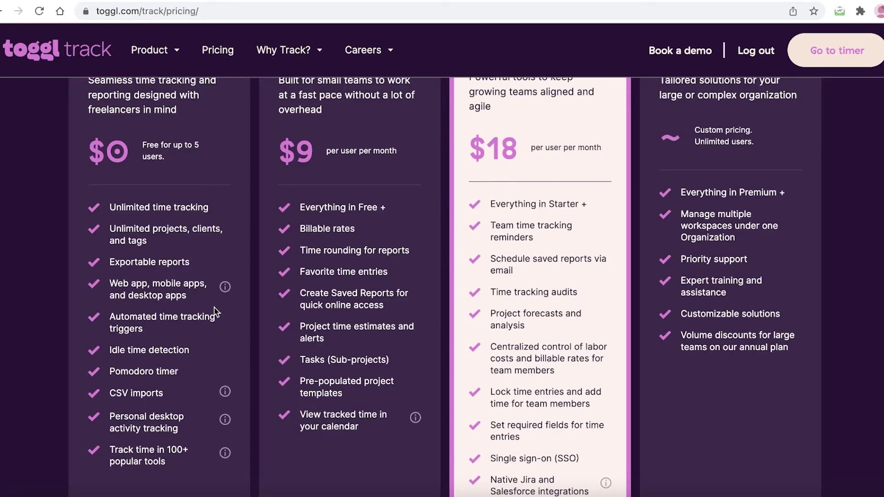
pyautogui.scroll(-1, 214, 312)
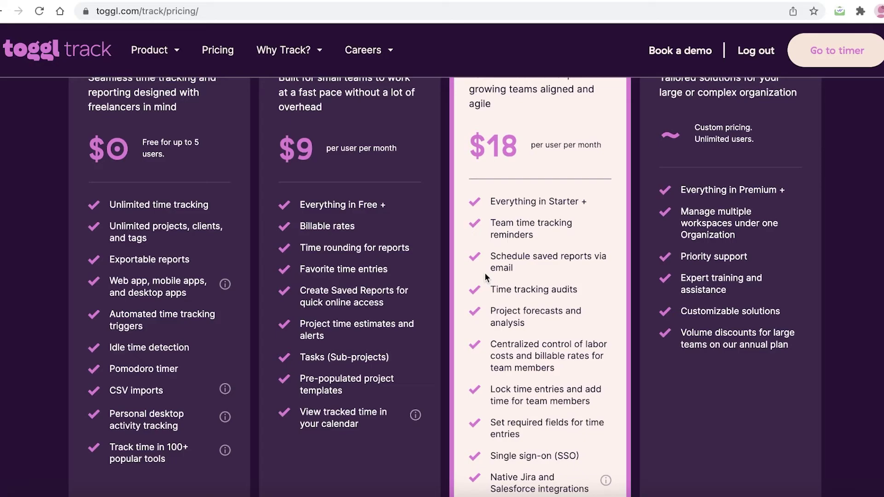
pyautogui.scroll(3, 485, 275)
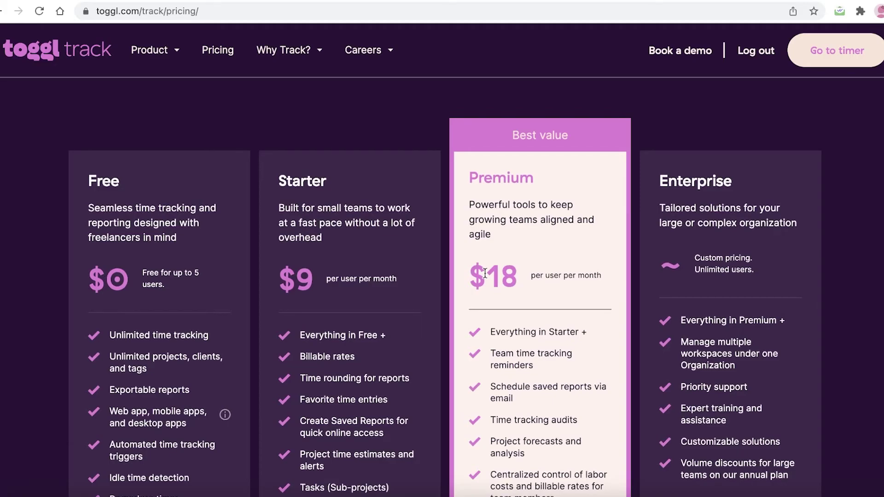
pyautogui.scroll(-3, 484, 273)
pyautogui.scroll(3, 485, 273)
pyautogui.scroll(-3, 484, 272)
pyautogui.scroll(3, 486, 277)
pyautogui.scroll(-5, 485, 274)
pyautogui.scroll(3, 486, 275)
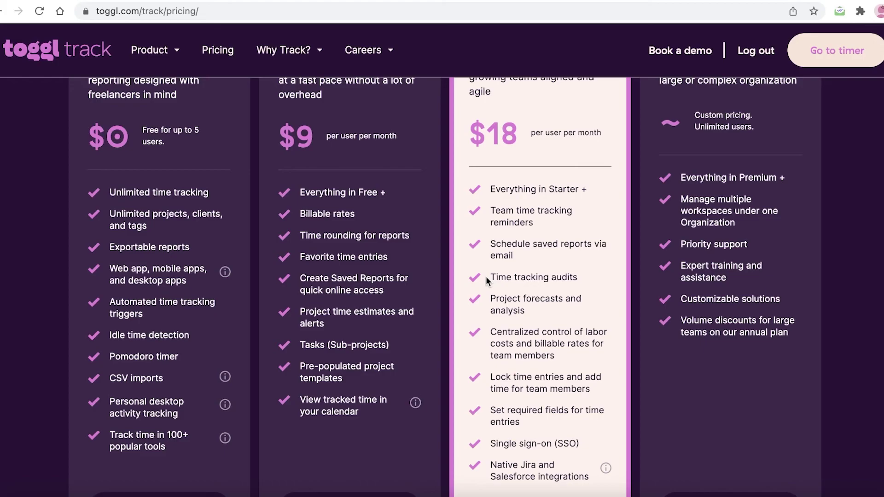
pyautogui.scroll(5, 483, 278)
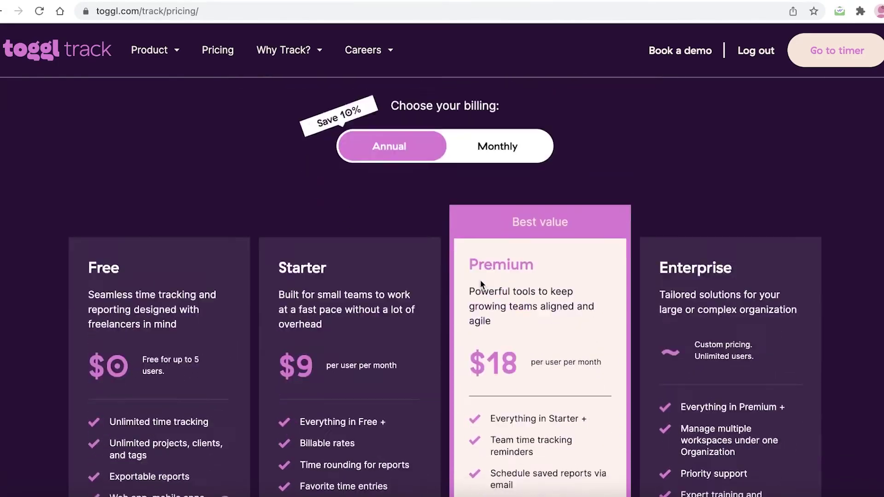
pyautogui.scroll(-1, 480, 280)
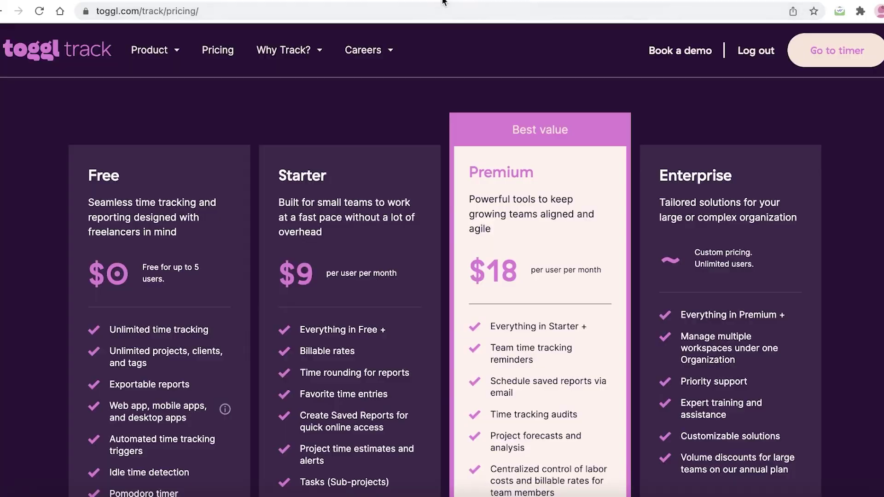
# Step: Check the Summary report, then return to the pricing plans page
pyautogui.click(449, 1)
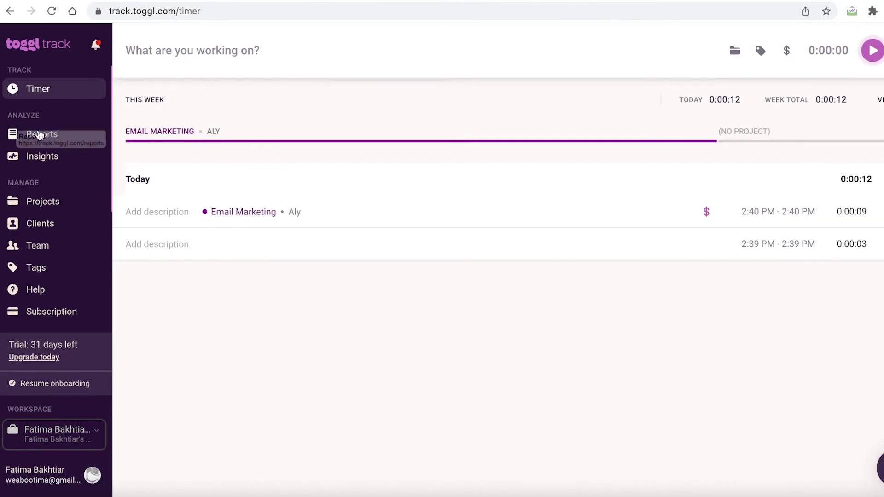
pyautogui.click(42, 134)
pyautogui.click(582, 1)
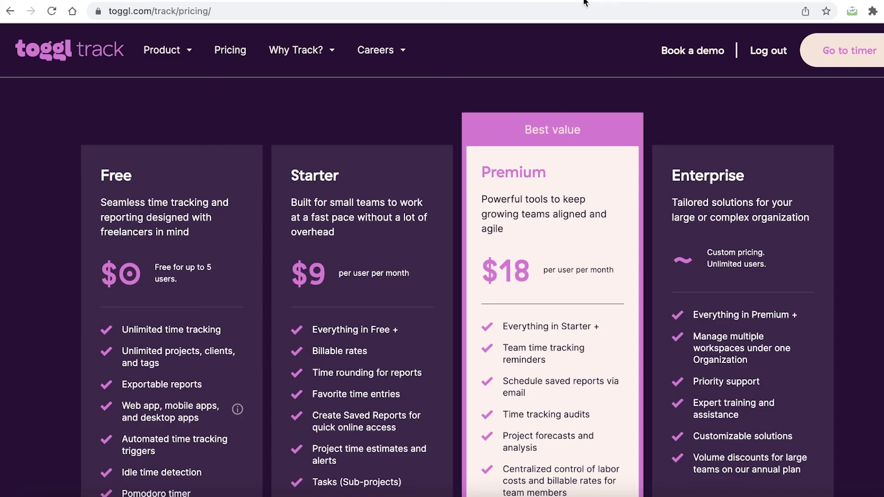
pyautogui.scroll(-3, 576, 48)
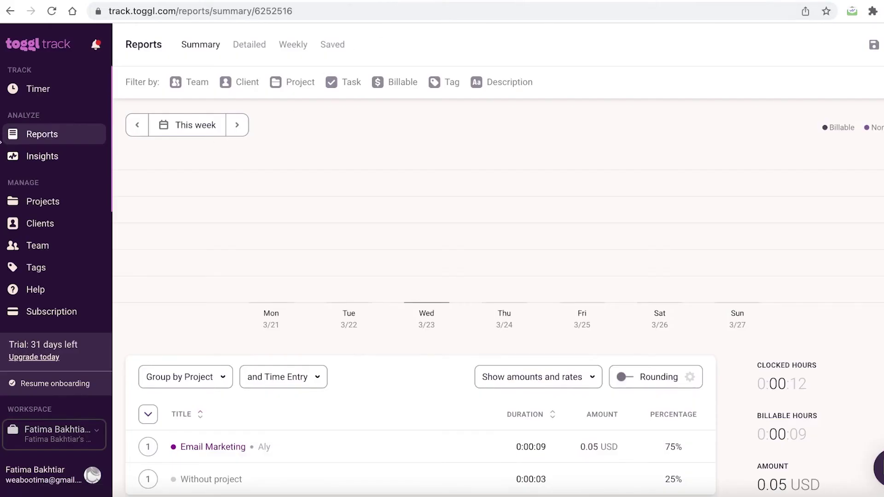
# Step: Go back to the Timer page and scroll through today's Email Marketing entry
pyautogui.click(35, 90)
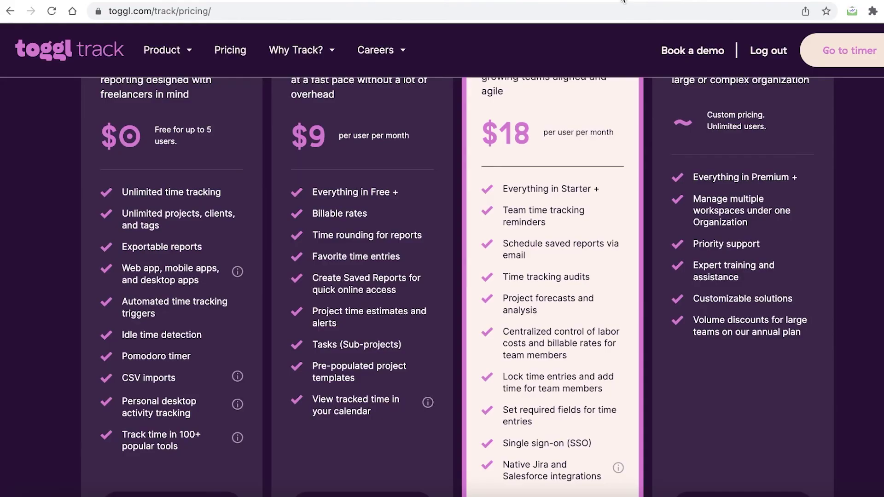
pyautogui.scroll(3, 153, 178)
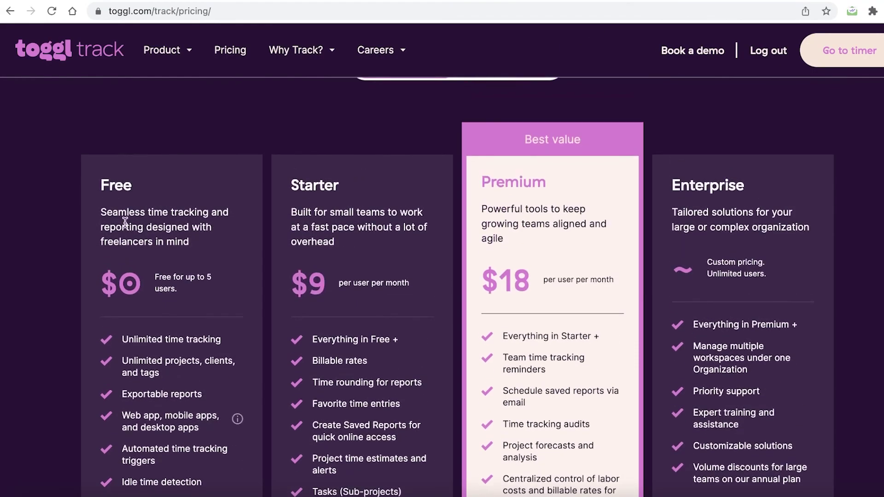
pyautogui.scroll(-10, 541, 221)
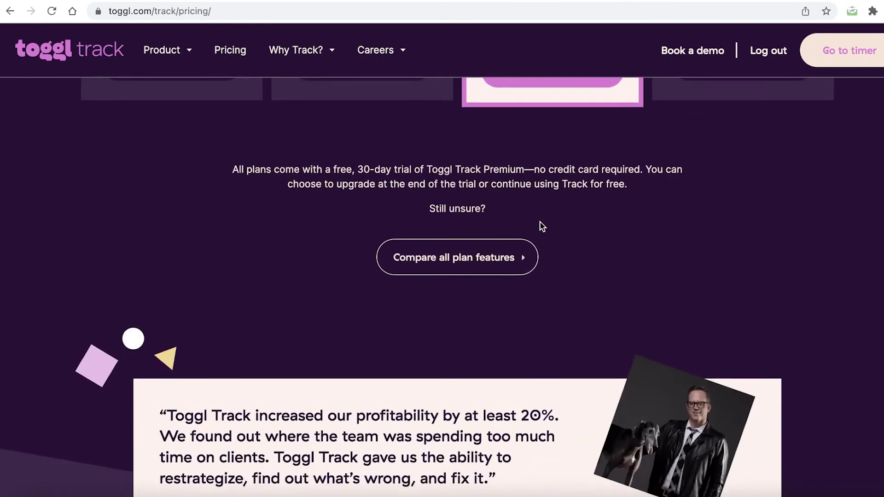
pyautogui.scroll(8, 541, 220)
pyautogui.scroll(-6, 541, 221)
pyautogui.scroll(8, 541, 220)
pyautogui.scroll(-8, 540, 219)
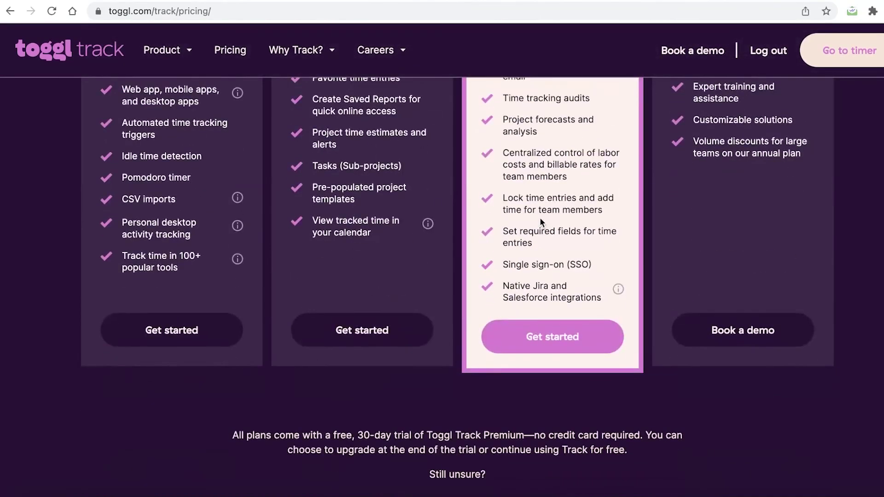
pyautogui.scroll(8, 539, 217)
pyautogui.scroll(-7, 540, 220)
pyautogui.scroll(10, 540, 220)
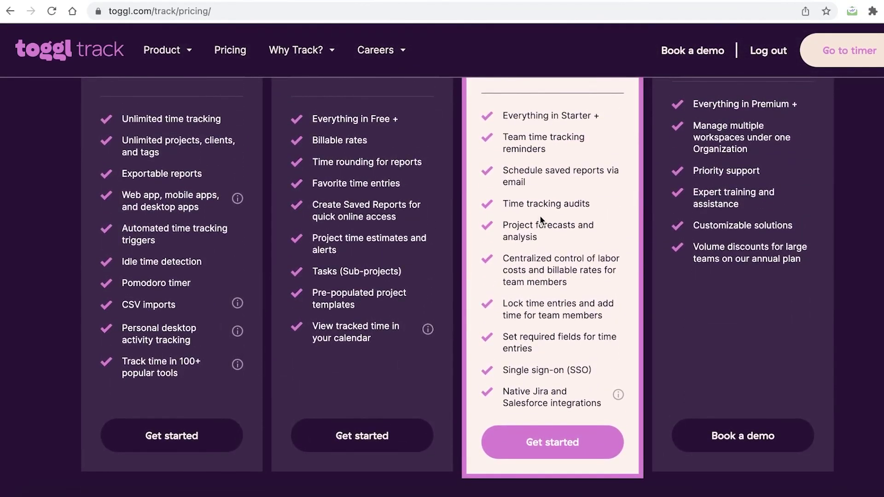
pyautogui.scroll(-3, 540, 216)
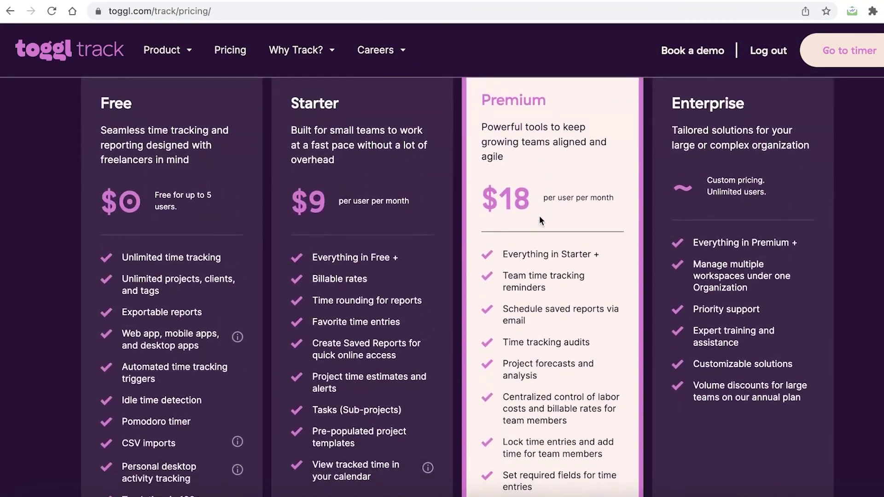